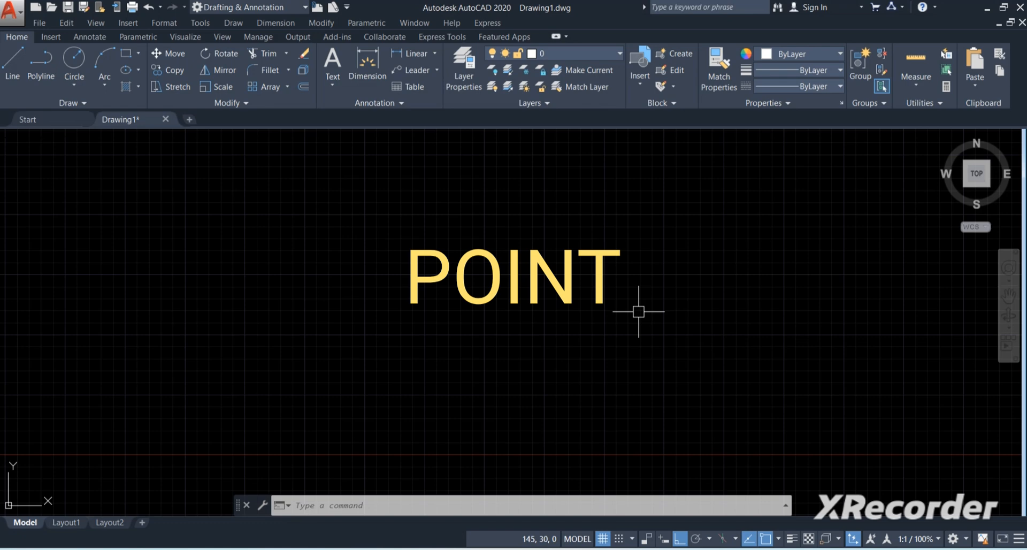
# Place four single points in a roughly horizontal row across the upper part of the drawing with the Point command
pyautogui.write('p')
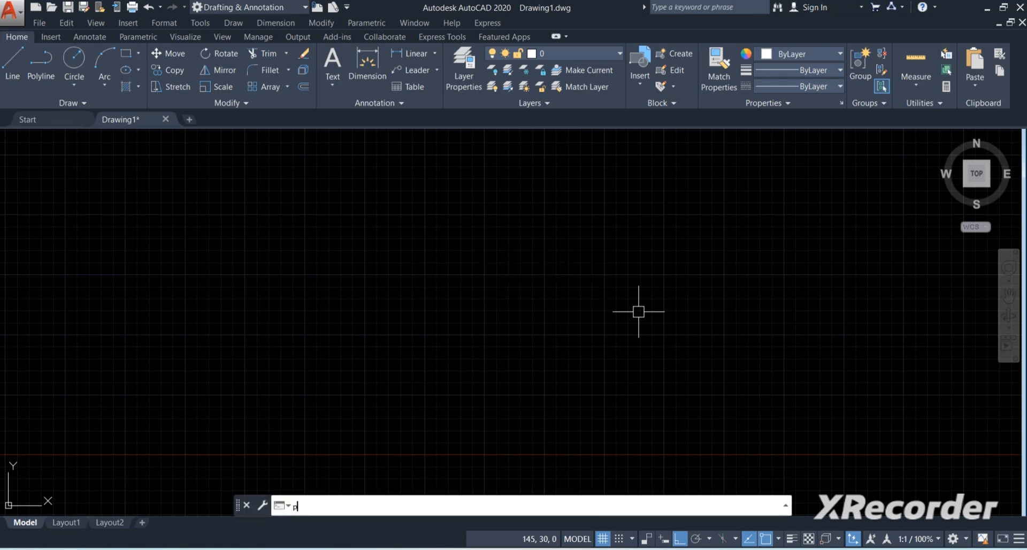
pyautogui.write('o')
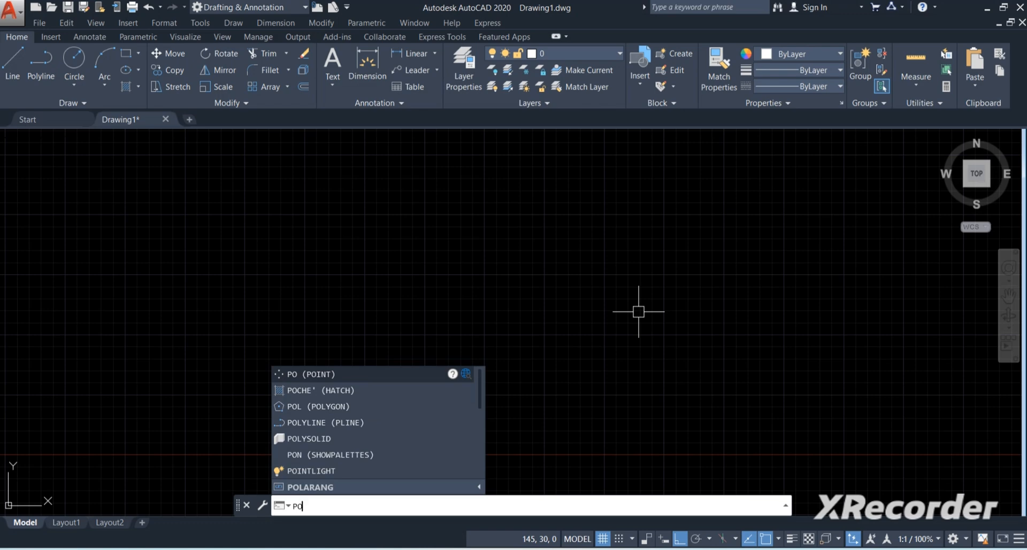
pyautogui.press('Return')
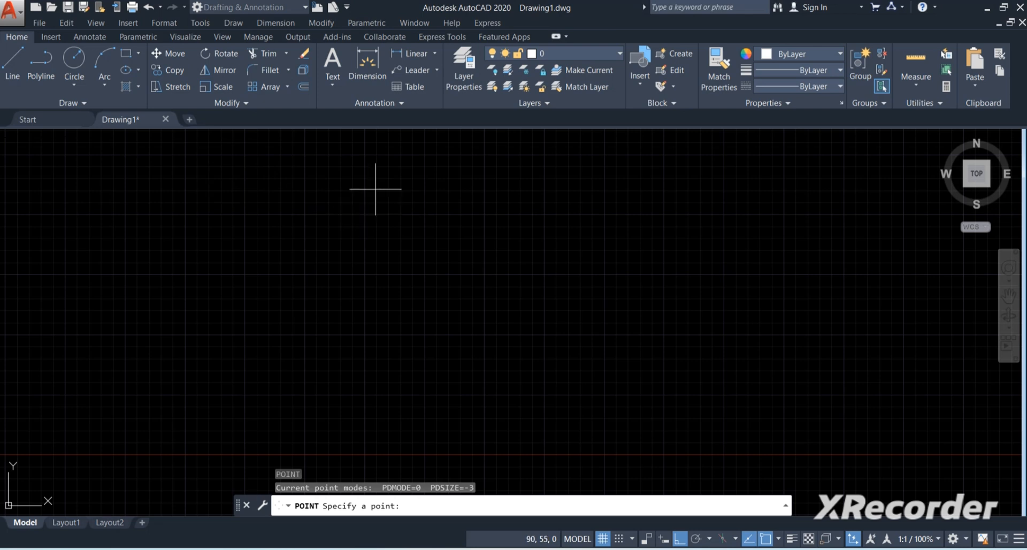
pyautogui.click(400, 190)
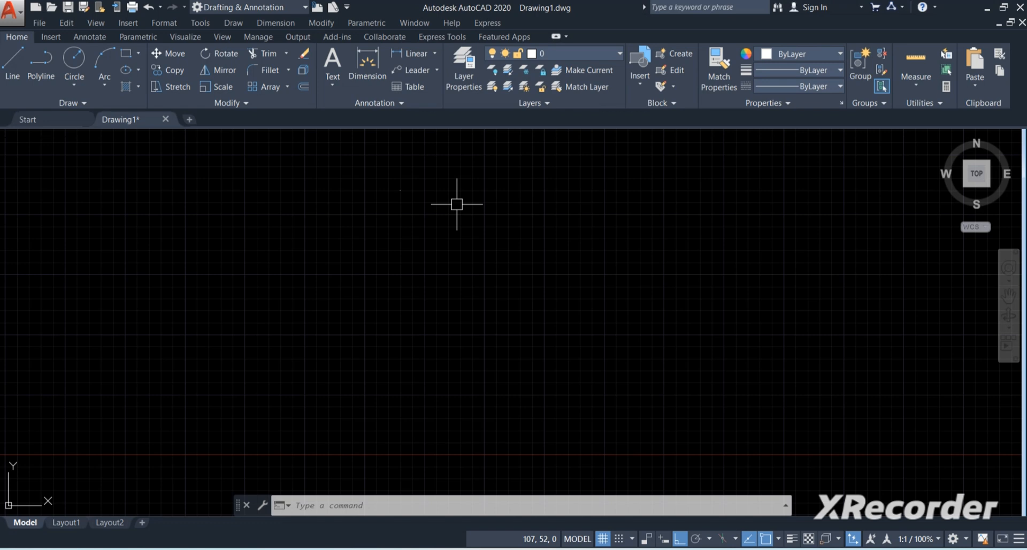
pyautogui.press('Return')
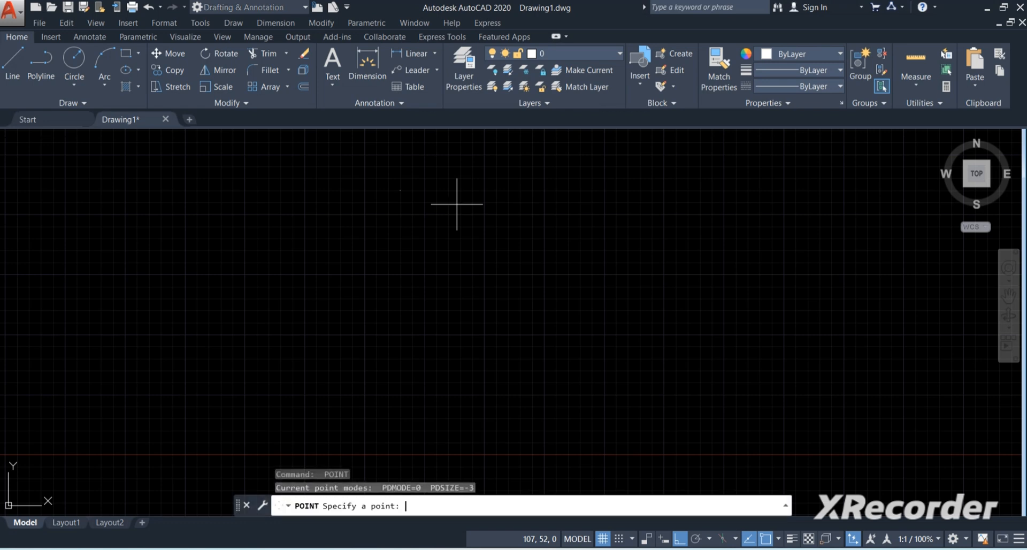
pyautogui.click(474, 191)
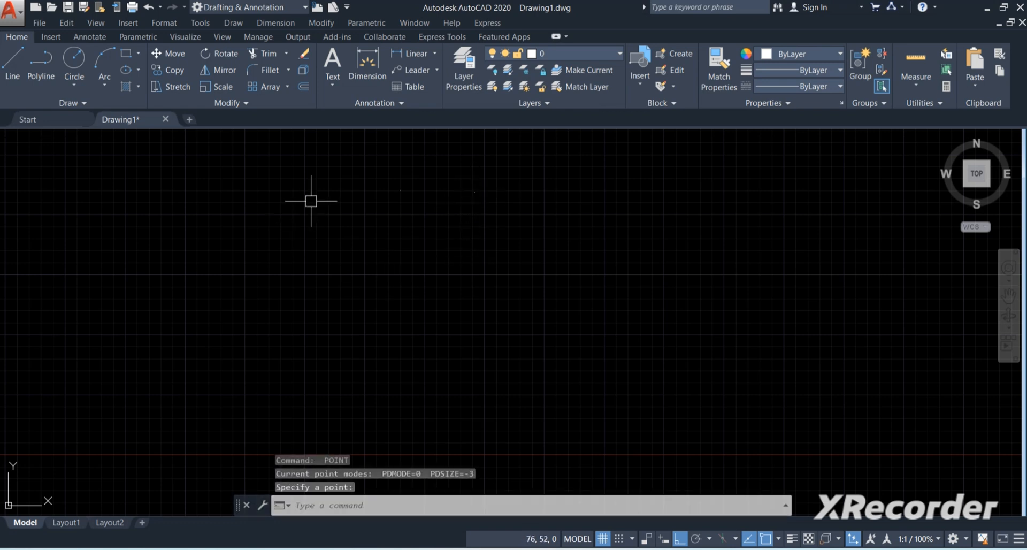
pyautogui.press('Return')
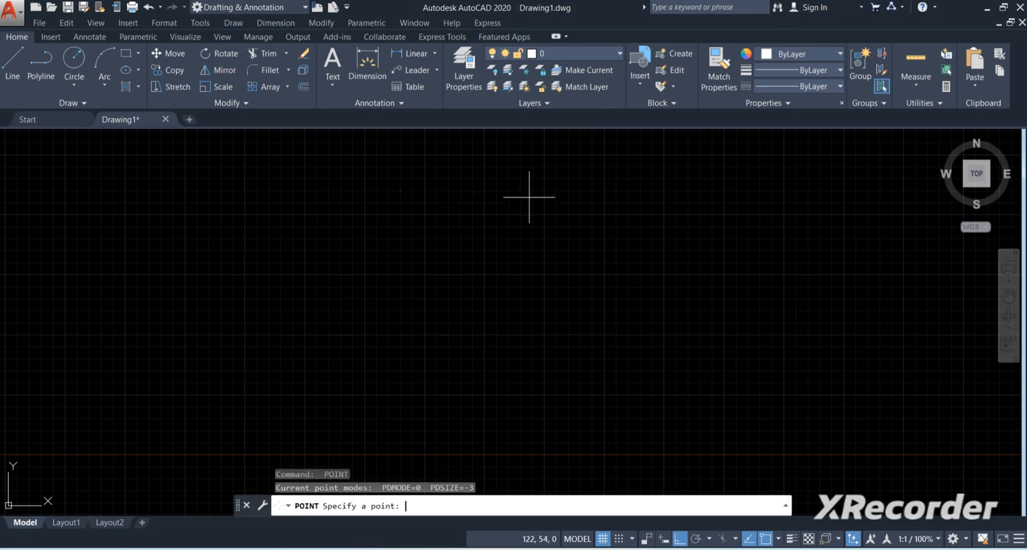
pyautogui.click(529, 194)
pyautogui.press('Return')
pyautogui.click(584, 195)
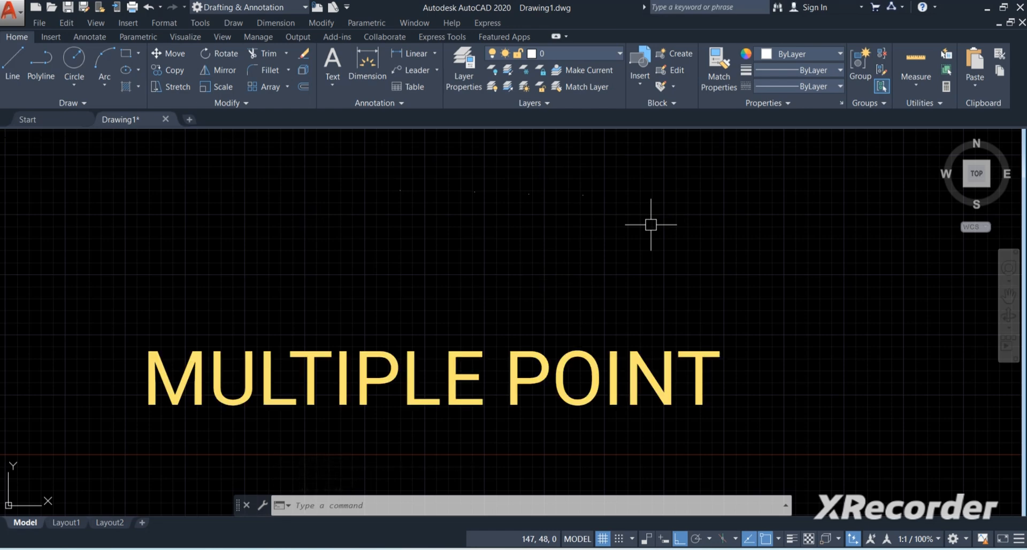
# Place ten points in two loose rows below the first row using Multiple Points, and end the command
pyautogui.click(74, 105)
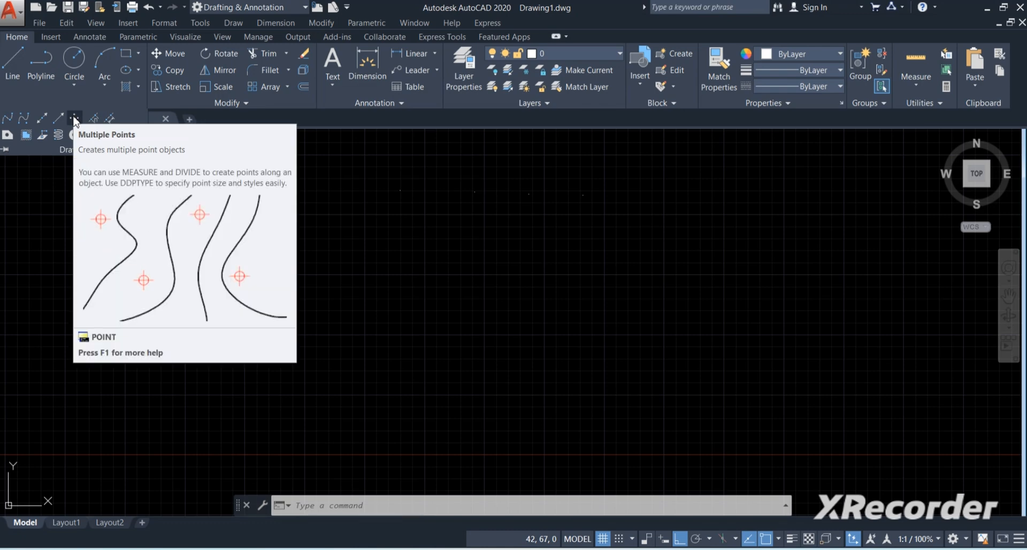
pyautogui.click(74, 118)
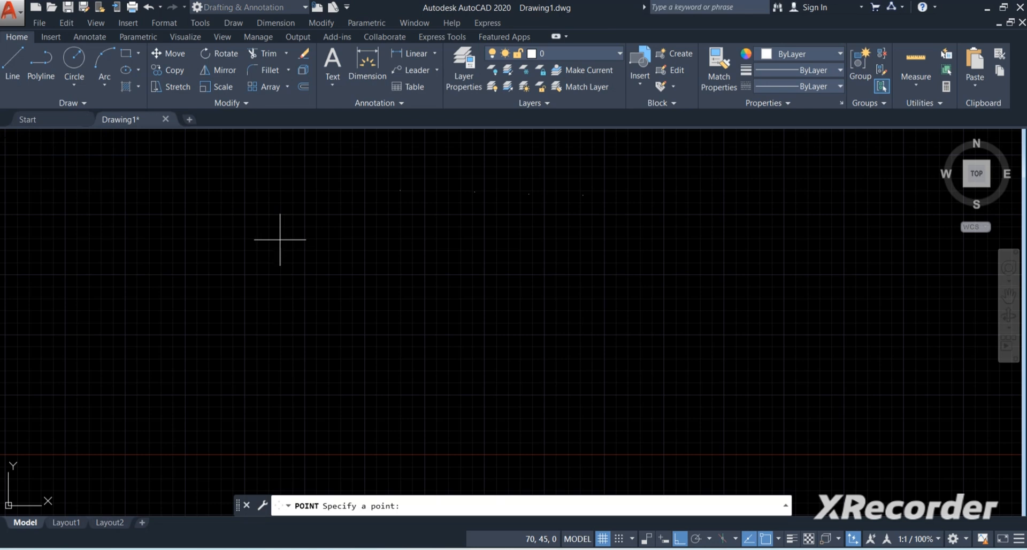
pyautogui.click(280, 240)
pyautogui.click(323, 247)
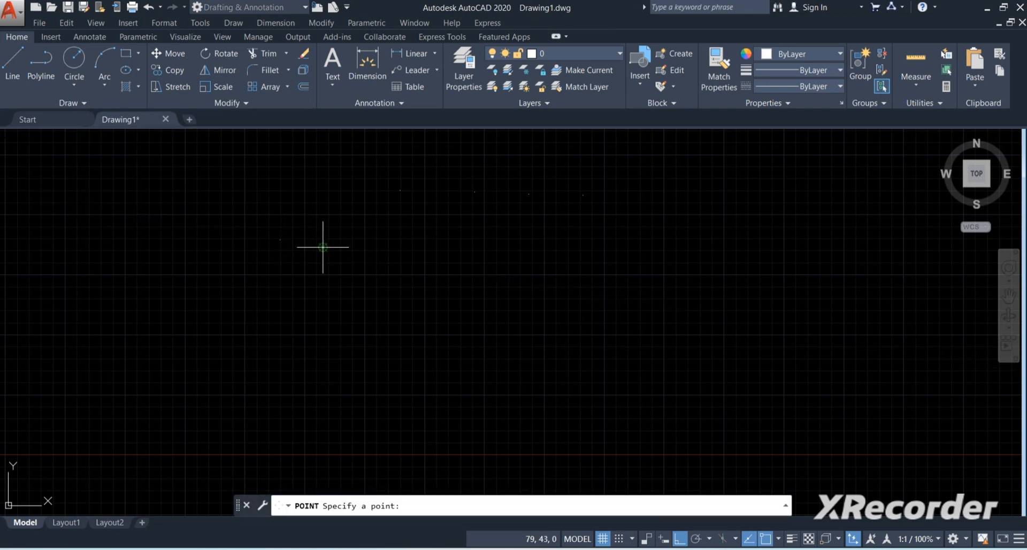
pyautogui.click(398, 245)
pyautogui.click(465, 245)
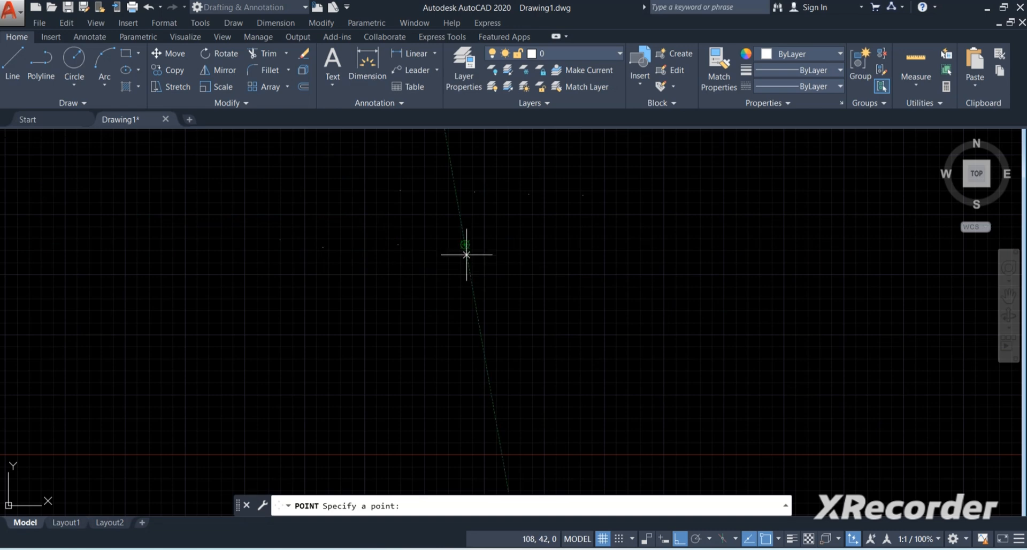
pyautogui.click(508, 244)
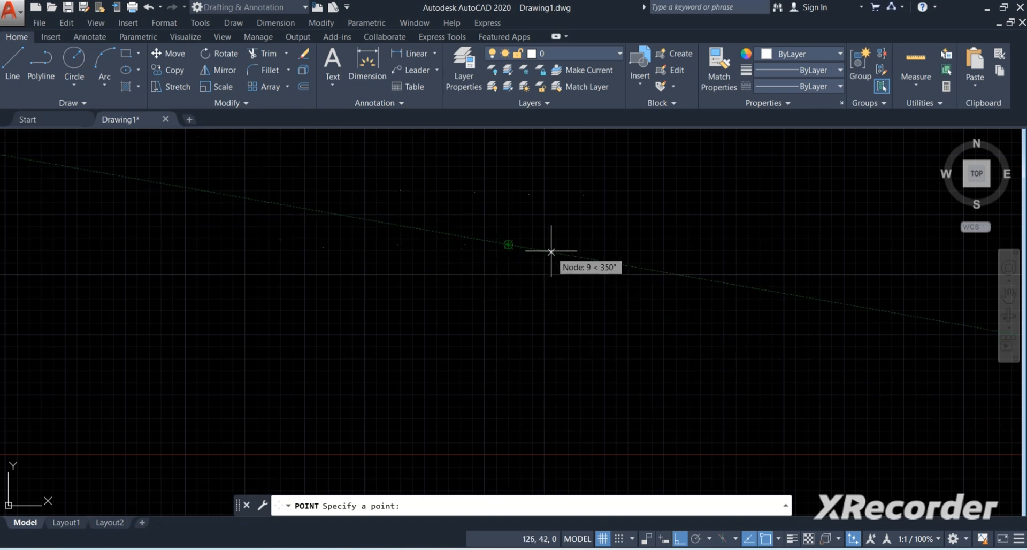
pyautogui.click(562, 235)
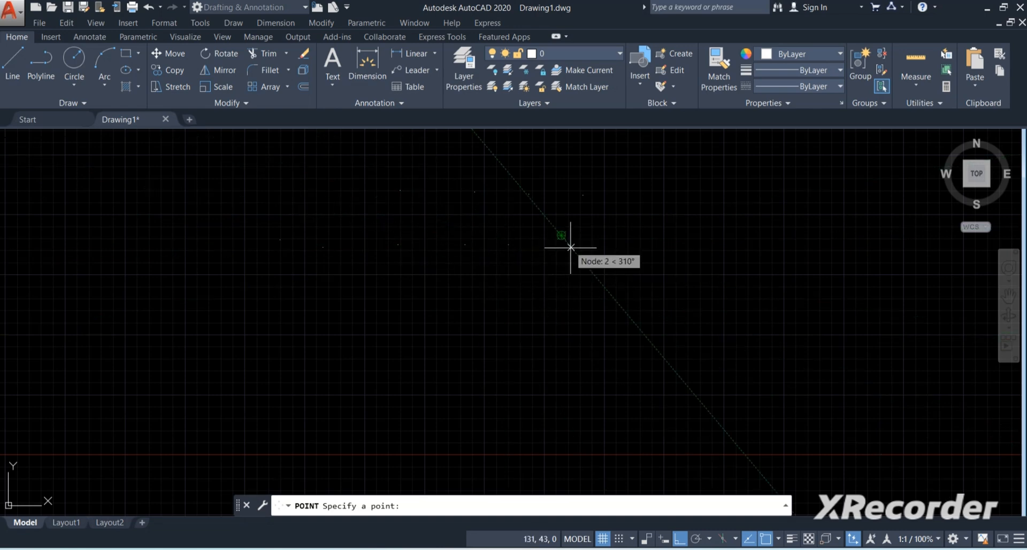
pyautogui.click(632, 248)
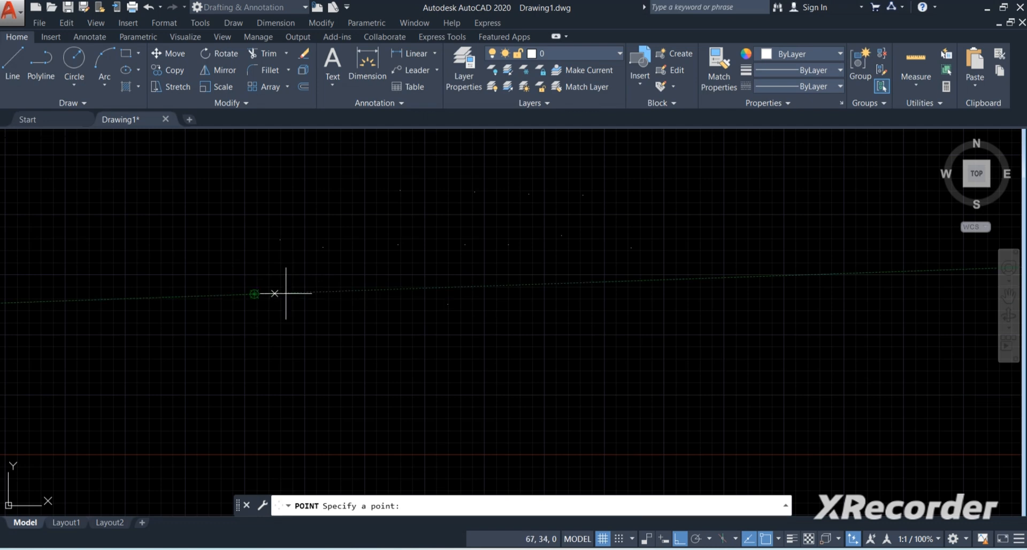
pyautogui.click(333, 293)
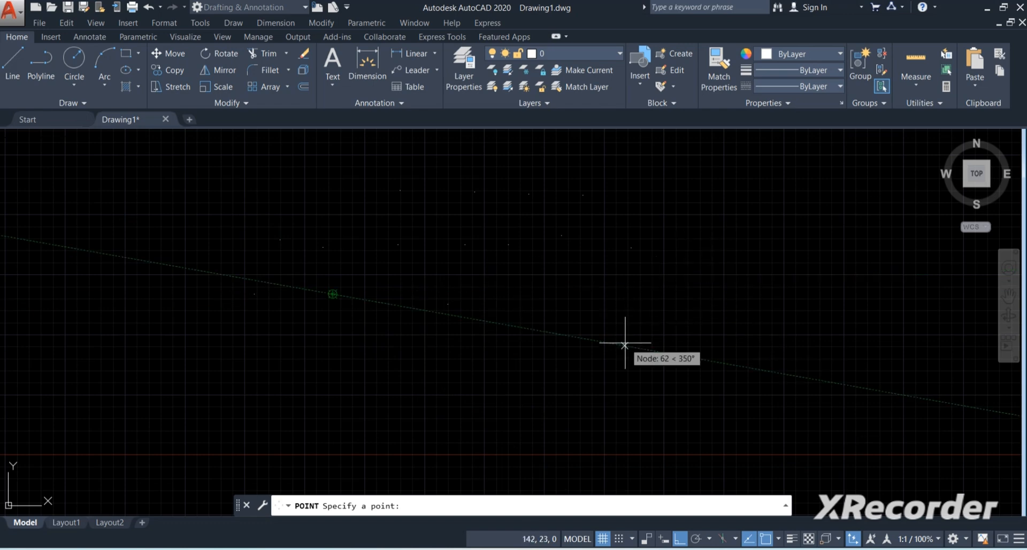
pyautogui.press('Escape')
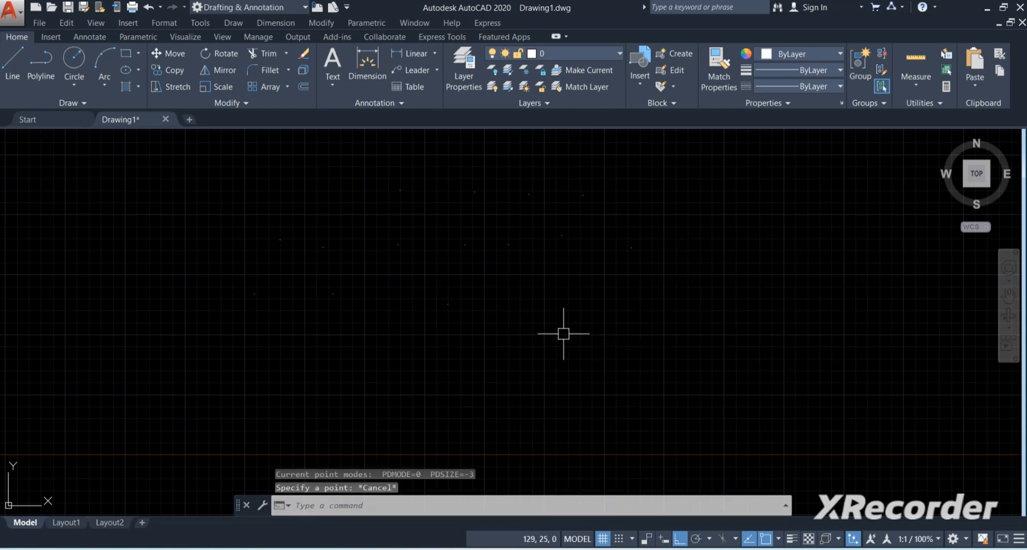
# Draw a horizontal line about 43 units long, starting to the right of the lowest row of points
pyautogui.click(20, 57)
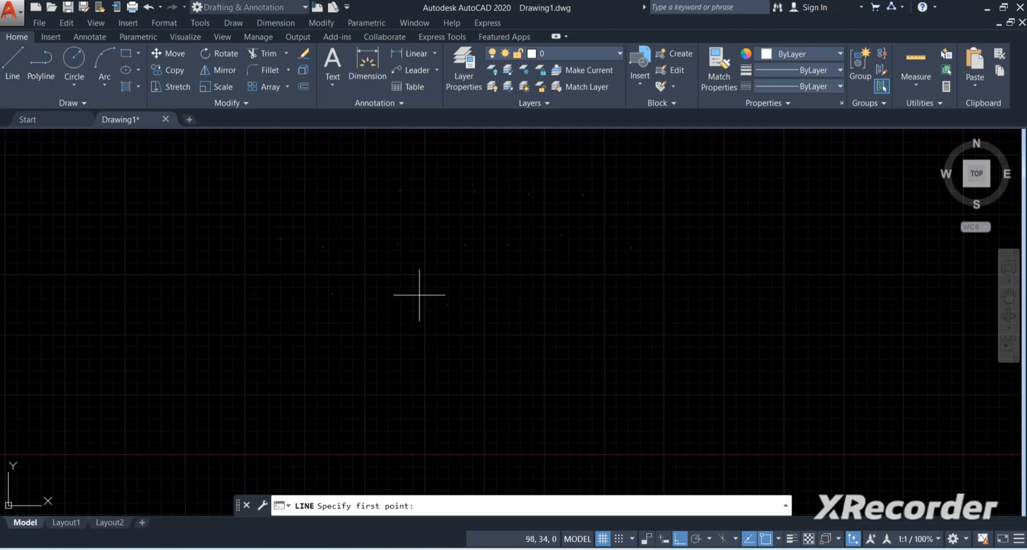
pyautogui.click(516, 304)
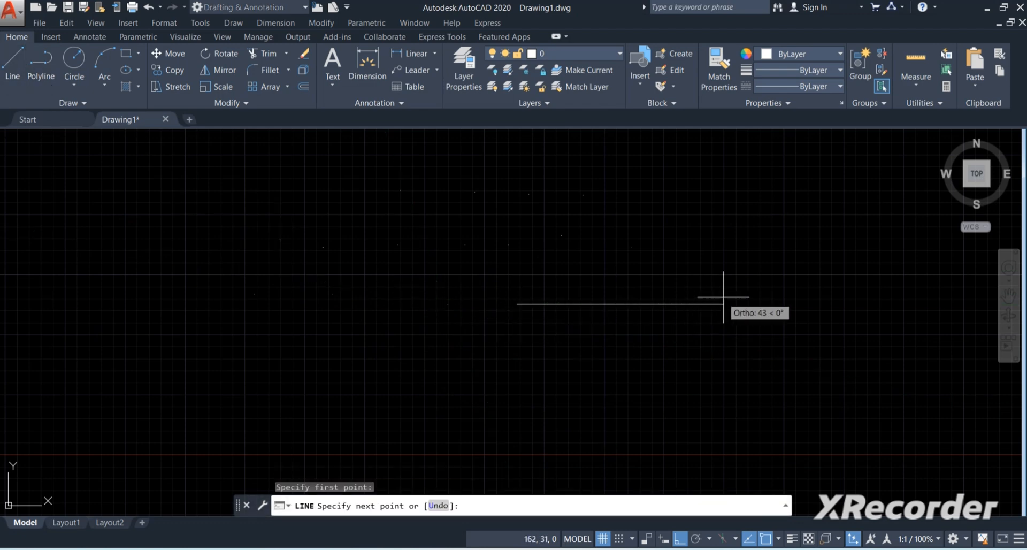
pyautogui.press('Return')
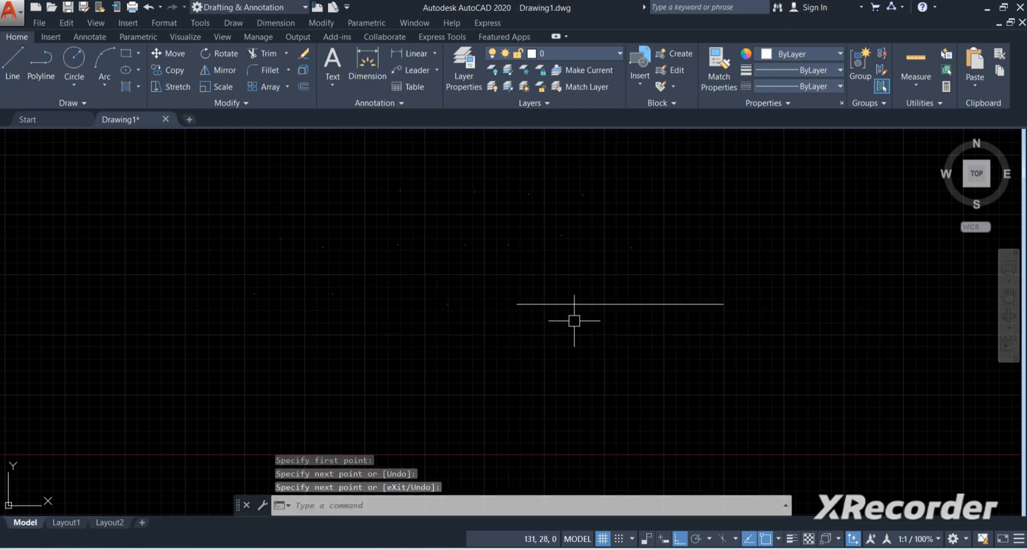
# Place four single points along the horizontal line, snapping each one onto it
pyautogui.write('po')
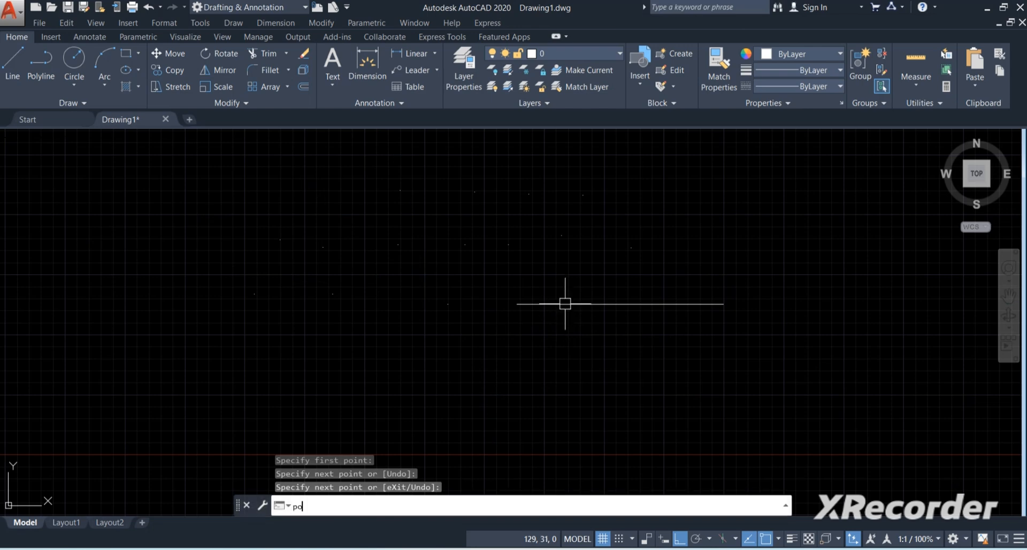
pyautogui.press('Return')
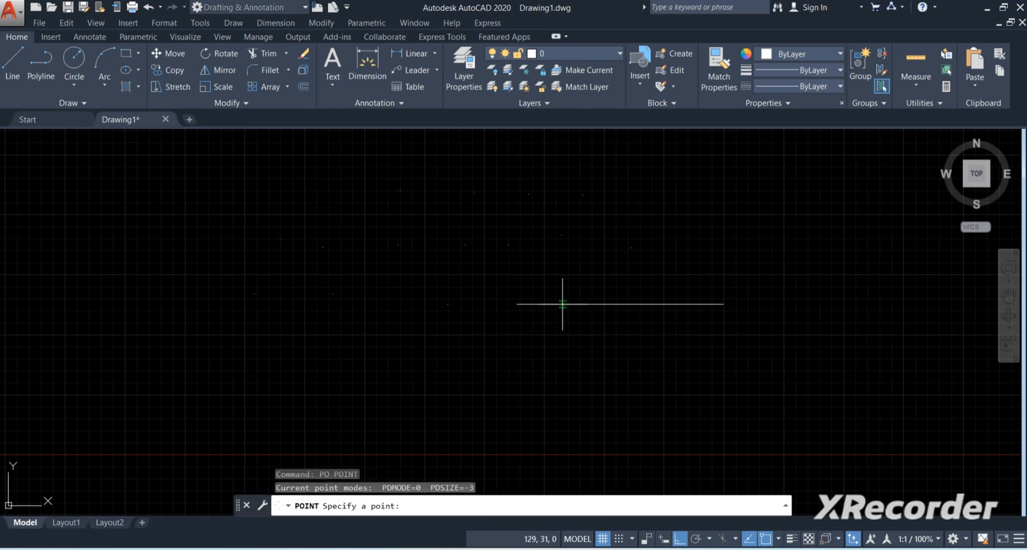
pyautogui.click(562, 304)
pyautogui.press('Return')
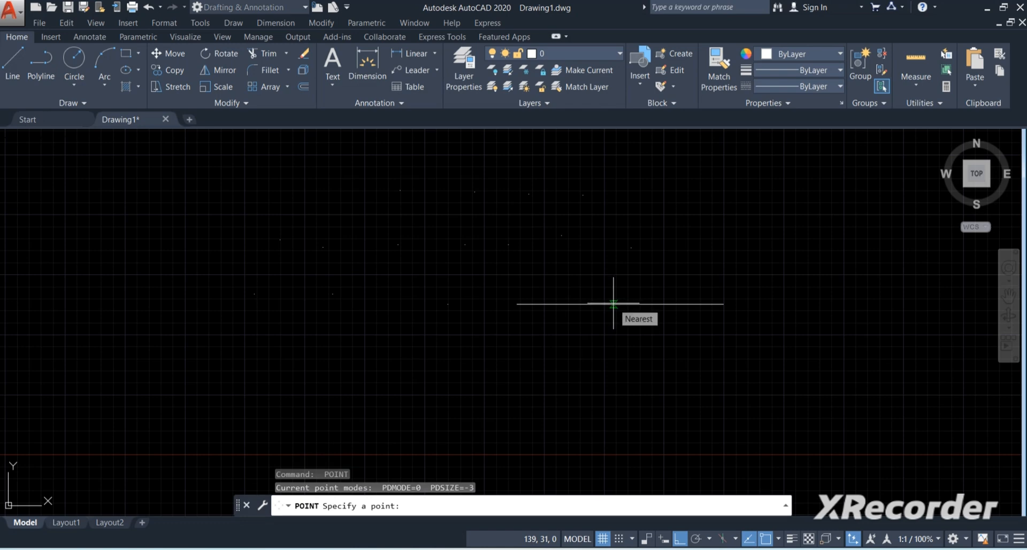
pyautogui.click(613, 304)
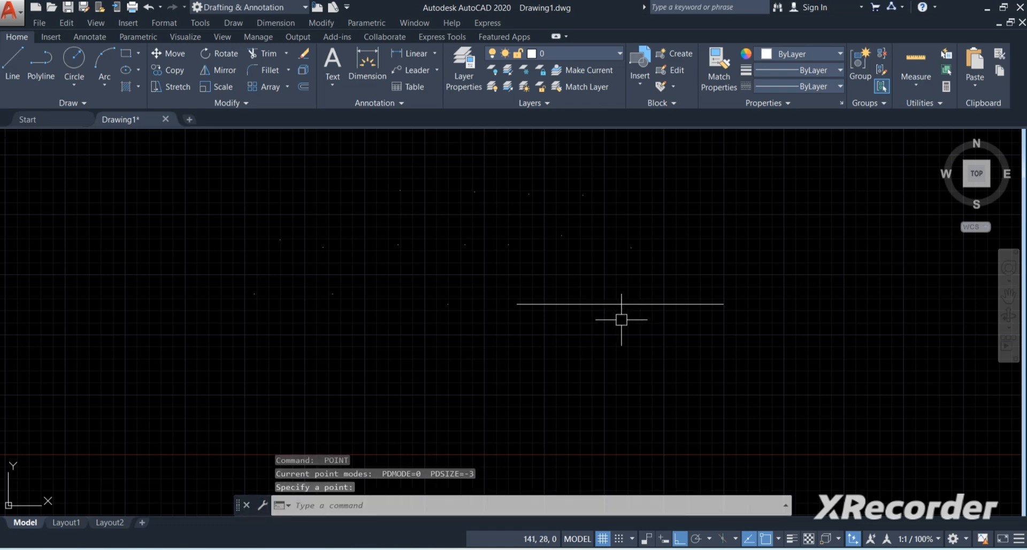
pyautogui.press('Return')
pyautogui.click(652, 304)
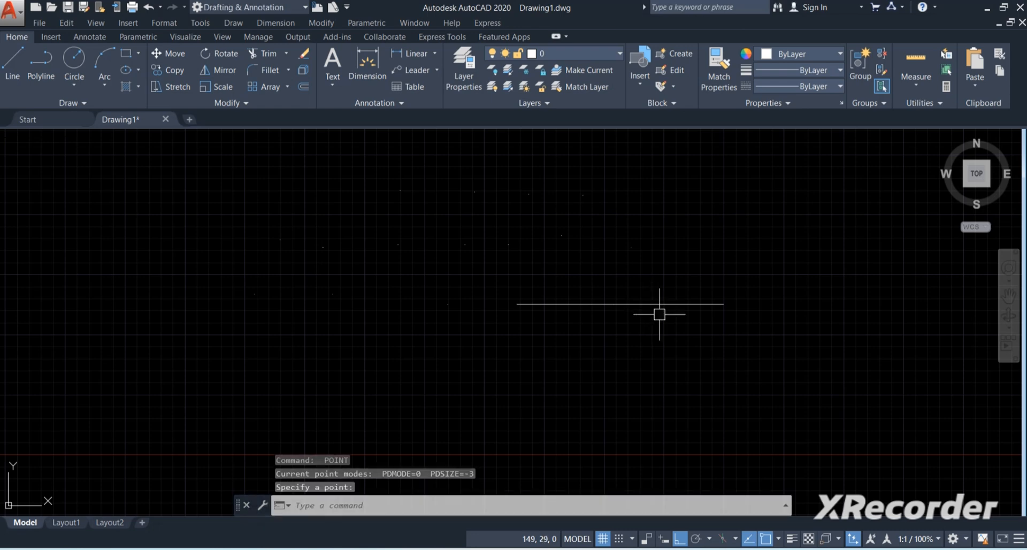
pyautogui.press('Return')
pyautogui.click(679, 304)
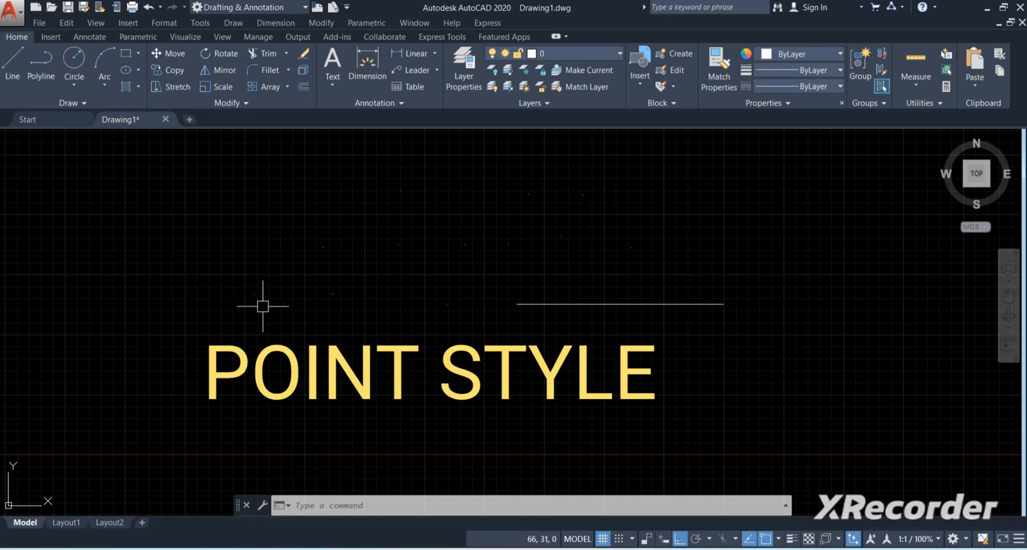
# Set the point style to the circle with an X through it using DDPTYPE
pyautogui.scroll(-2, 275, 301)
pyautogui.moveTo(304, 307); pyautogui.dragTo(311, 398, button='middle')
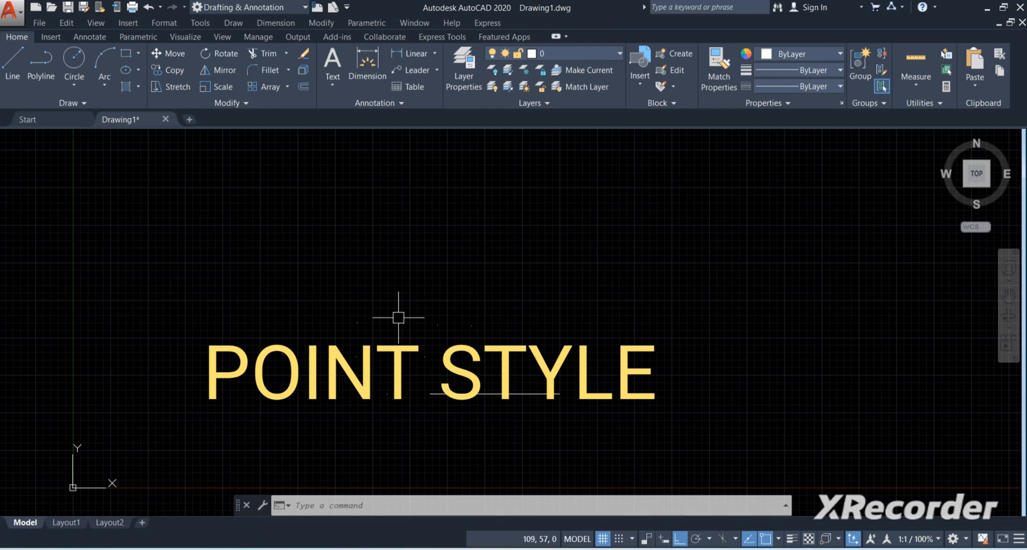
pyautogui.write('ddp')
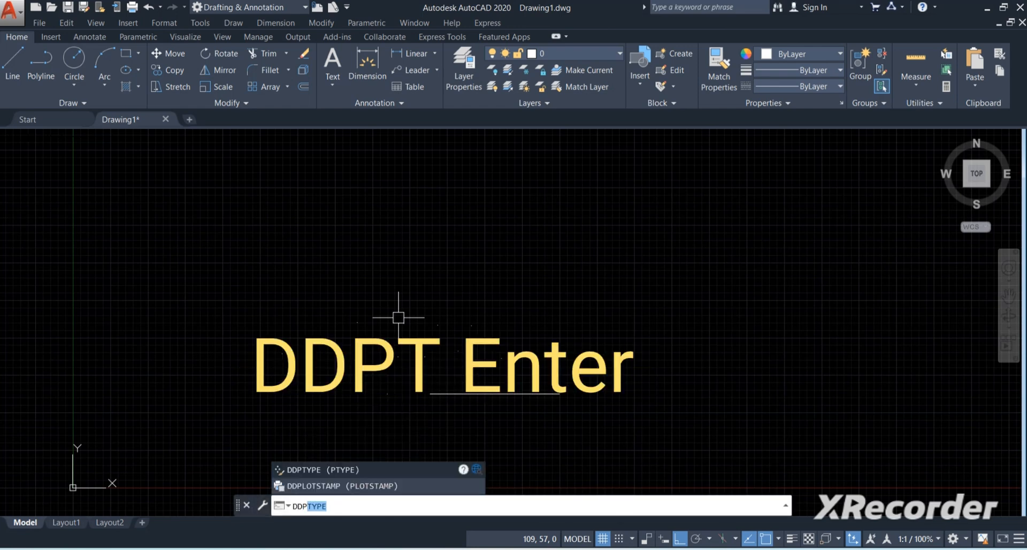
pyautogui.write('t')
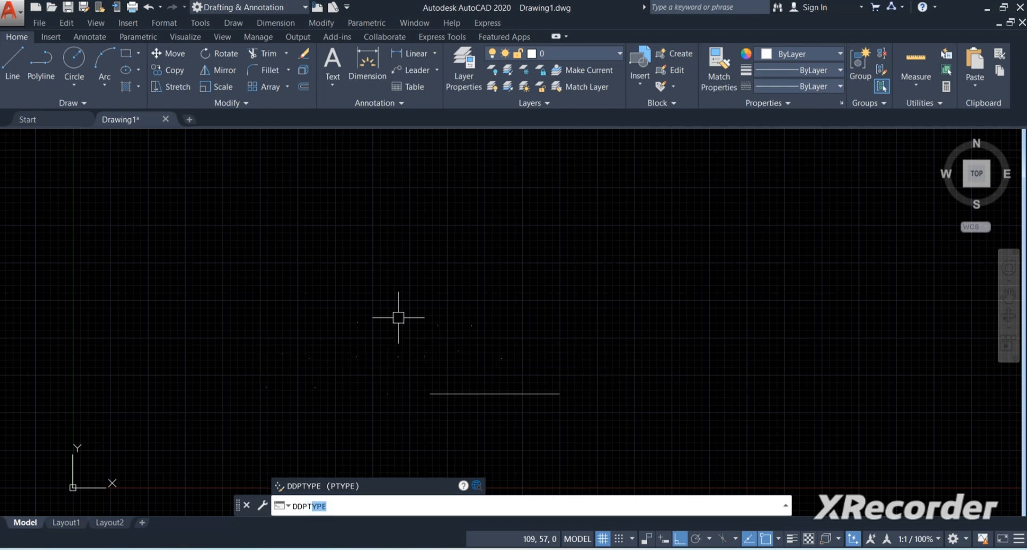
pyautogui.press('Return')
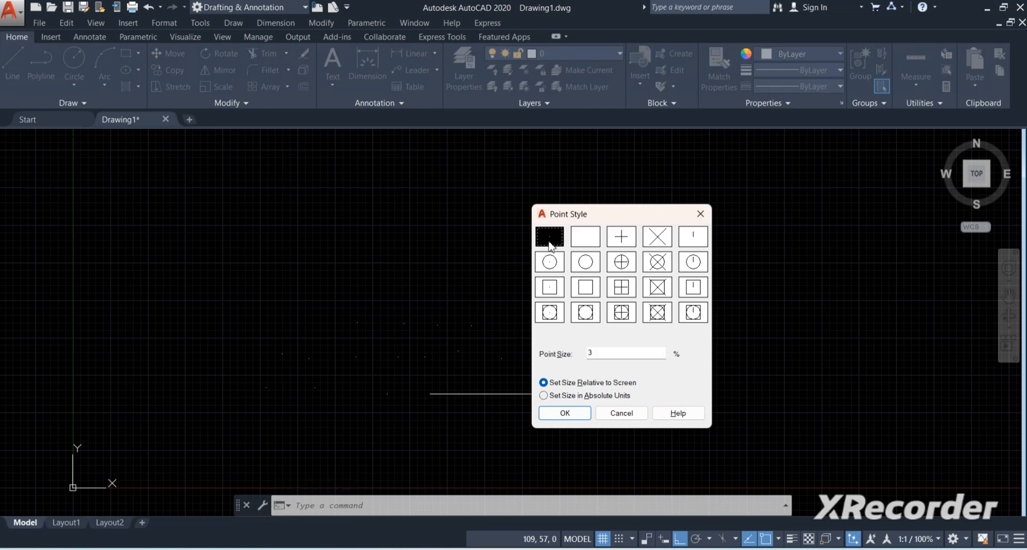
pyautogui.click(659, 264)
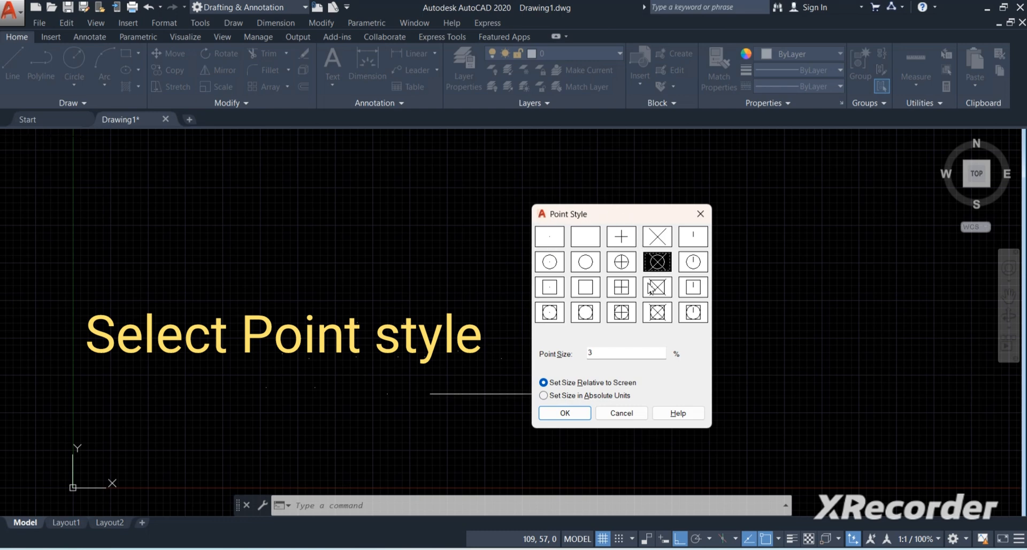
pyautogui.click(565, 413)
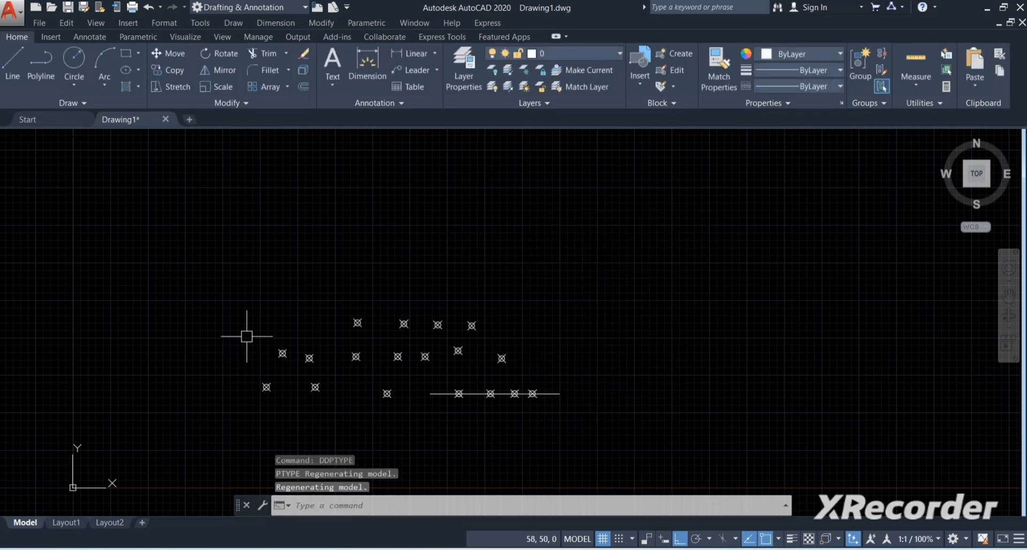
pyautogui.scroll(4, 508, 412)
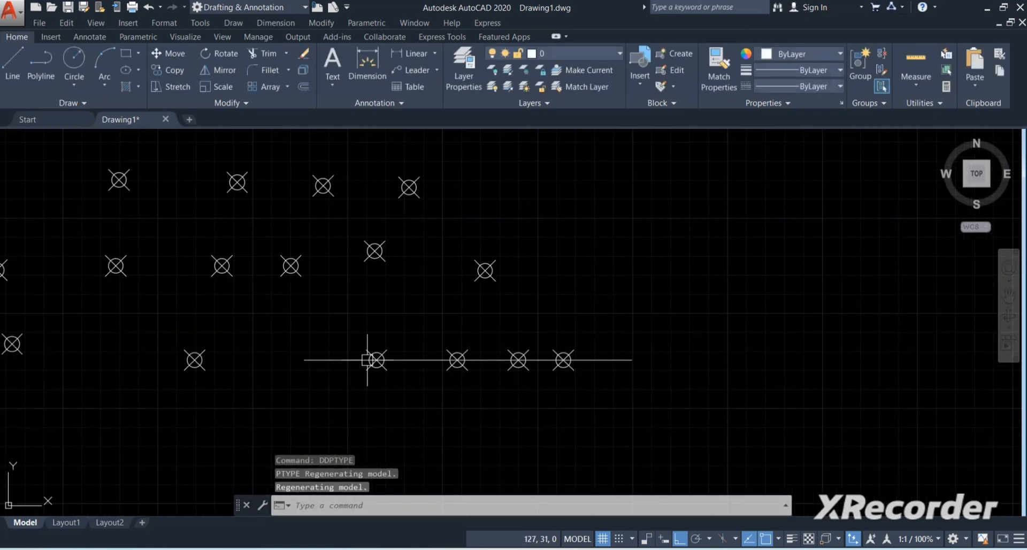
pyautogui.scroll(-5, 655, 316)
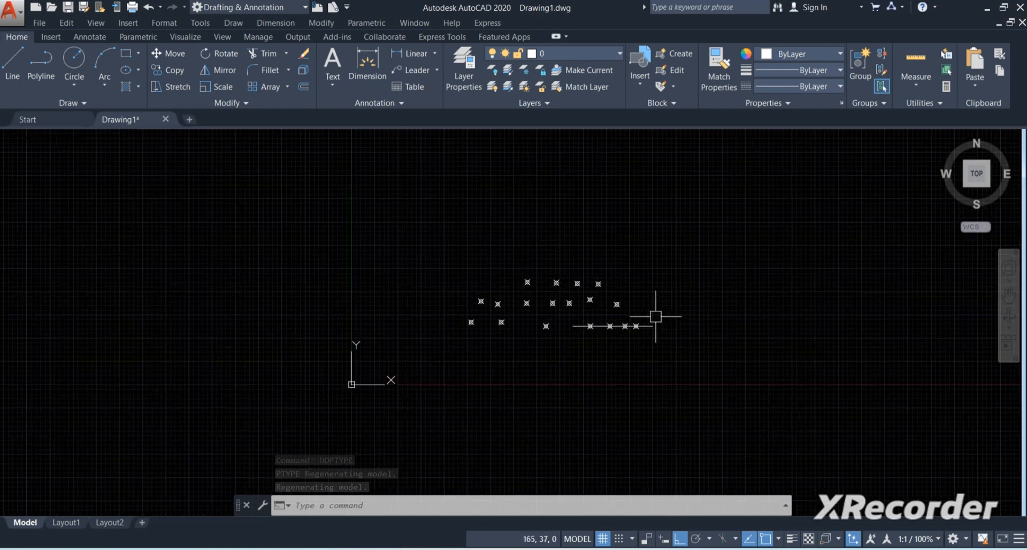
pyautogui.scroll(6, 621, 328)
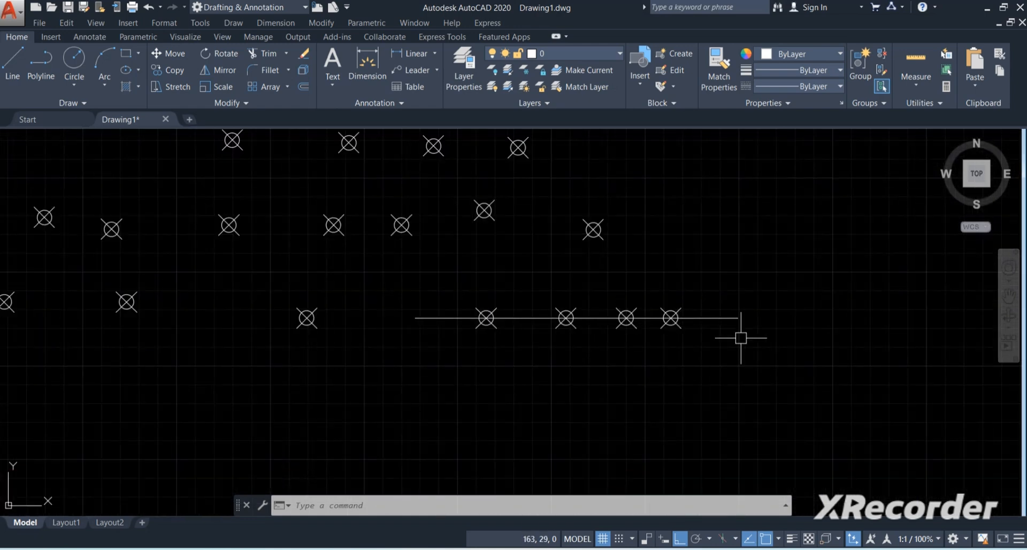
# Use DDPTYPE to set the point size to 5% relative to the screen
pyautogui.scroll(-5, 741, 338)
pyautogui.moveTo(740, 298)
pyautogui.mouseDown(button='middle')
pyautogui.moveTo(645, 315)
pyautogui.moveTo(649, 337)
pyautogui.mouseUp(button='middle')
pyautogui.scroll(4, 391, 374)
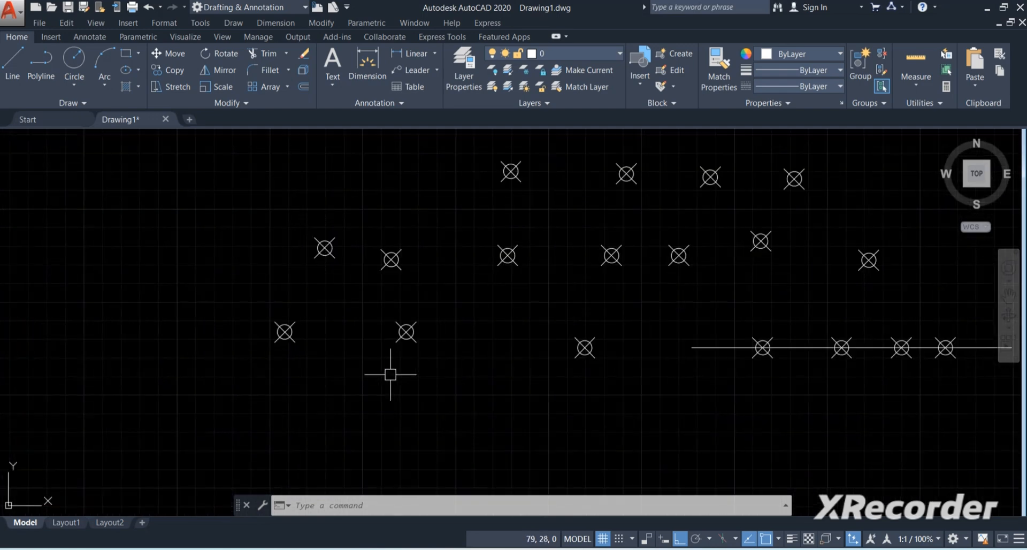
pyautogui.scroll(-4, 320, 351)
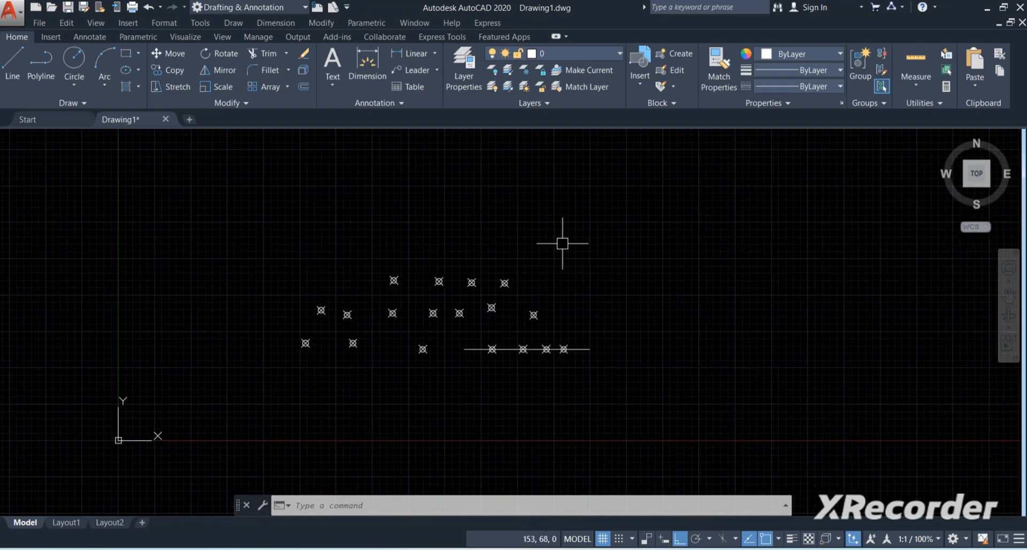
pyautogui.scroll(2, 500, 363)
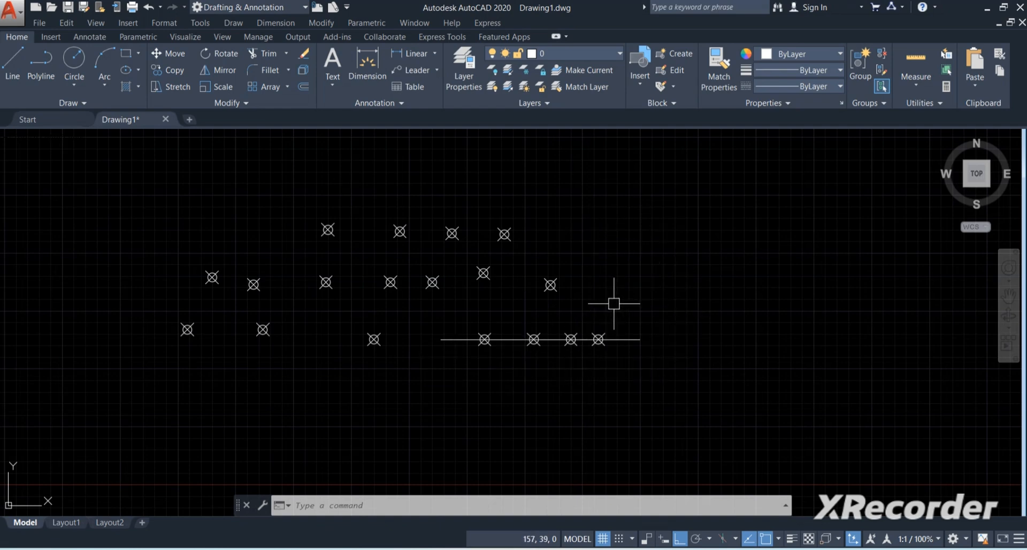
pyautogui.write('DDPTYPE')
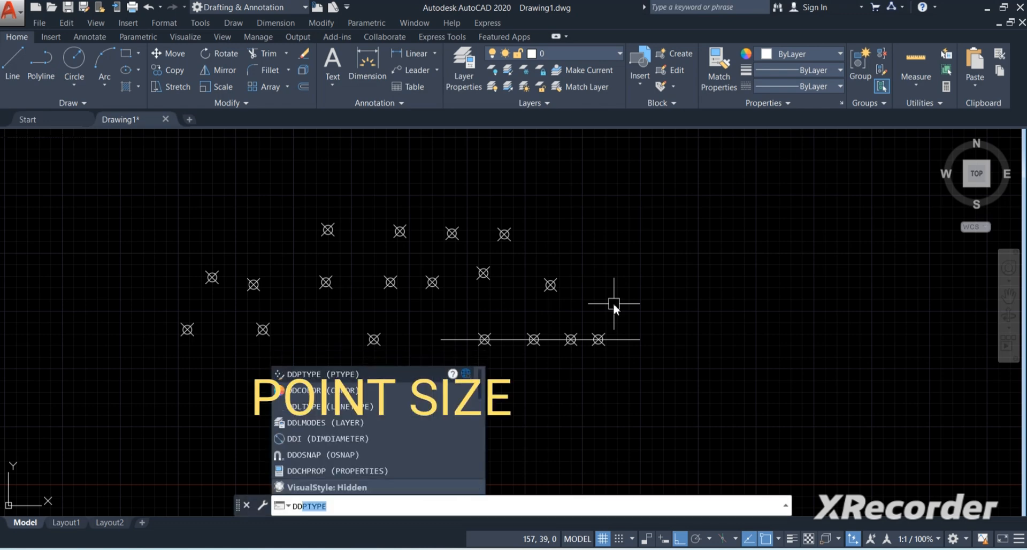
pyautogui.press('Return')
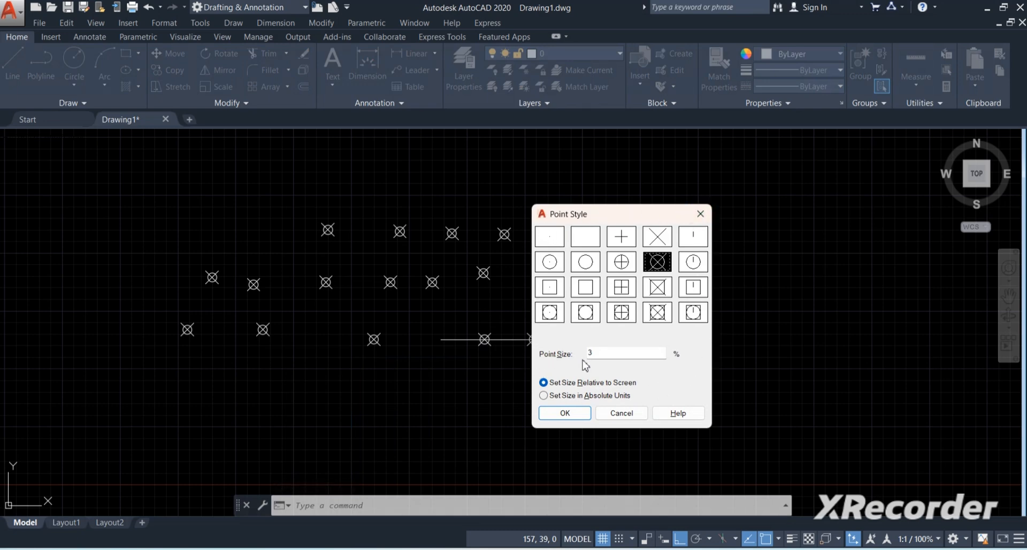
pyautogui.doubleClick(601, 353)
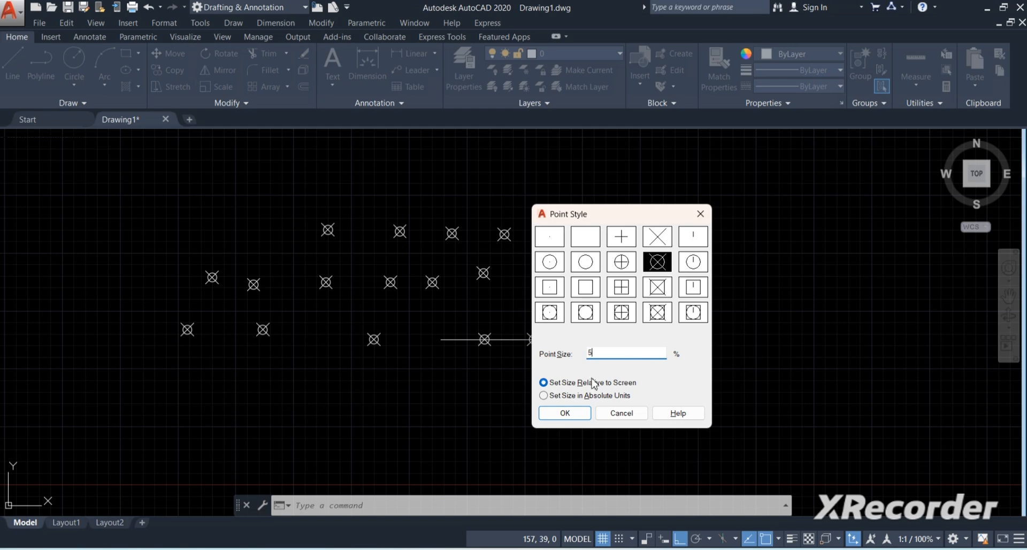
pyautogui.click(572, 412)
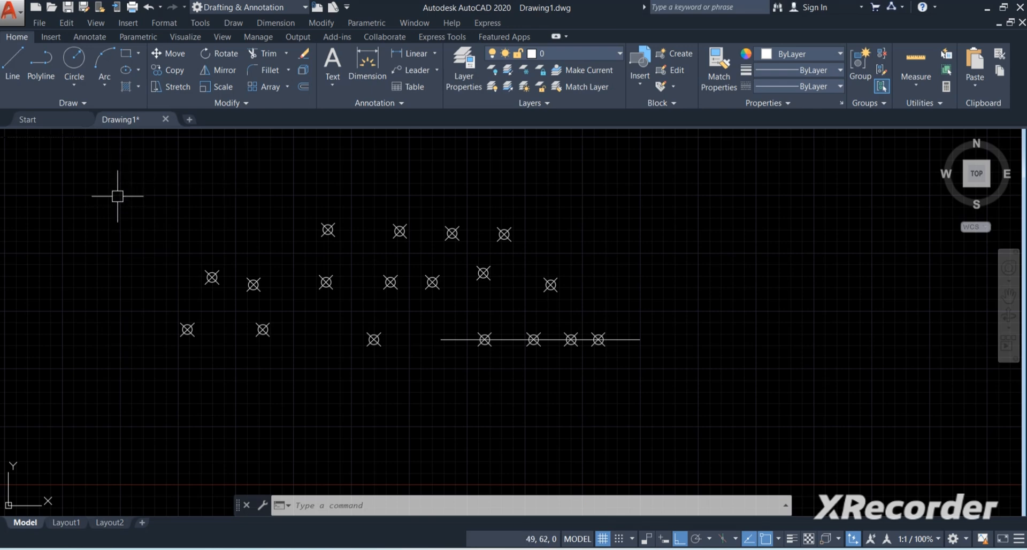
# Select all the points and the horizontal line with a crossing window and delete them
pyautogui.click(665, 185)
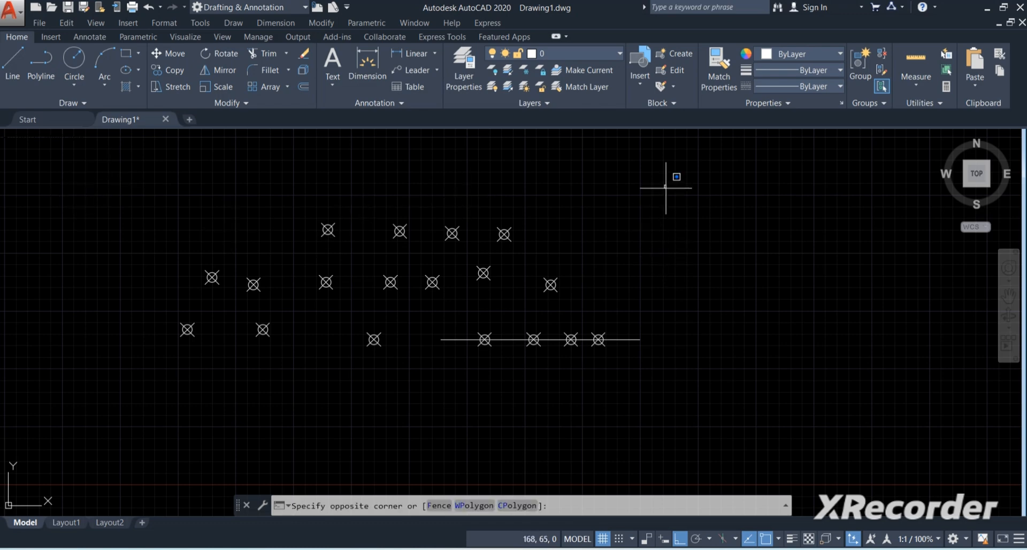
pyautogui.click(137, 403)
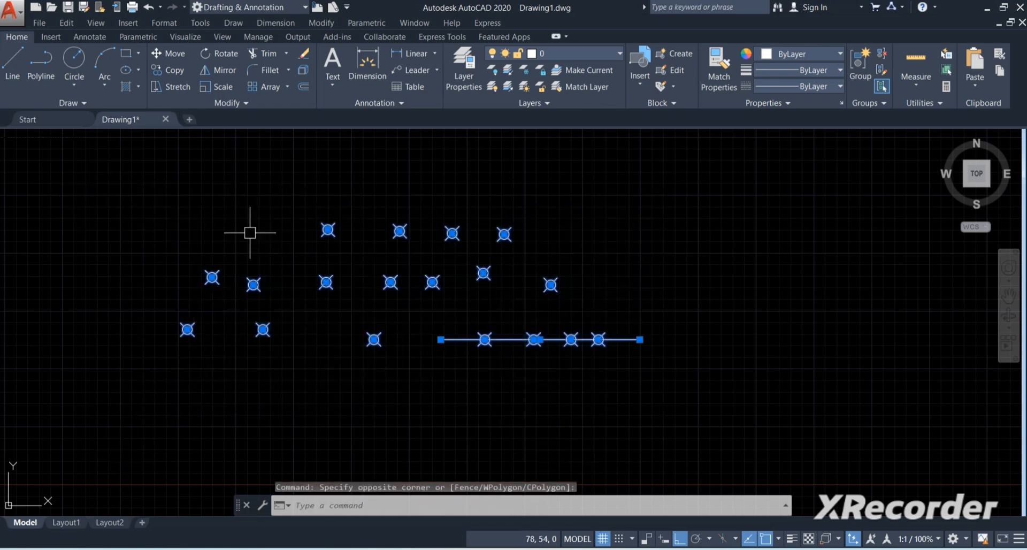
pyautogui.press('Delete')
pyautogui.press('Escape')
pyautogui.press('Escape')
pyautogui.press('Escape')
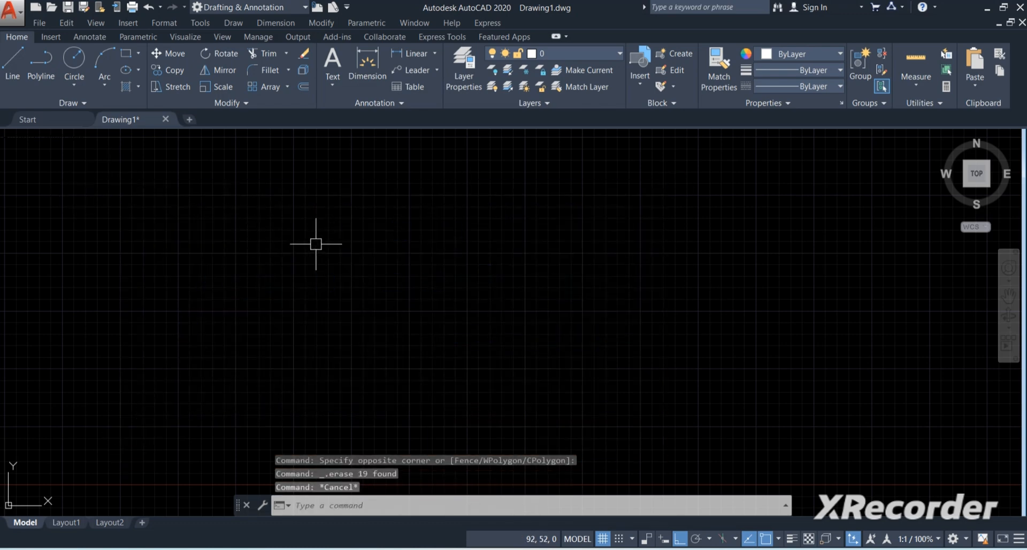
pyautogui.write('D')
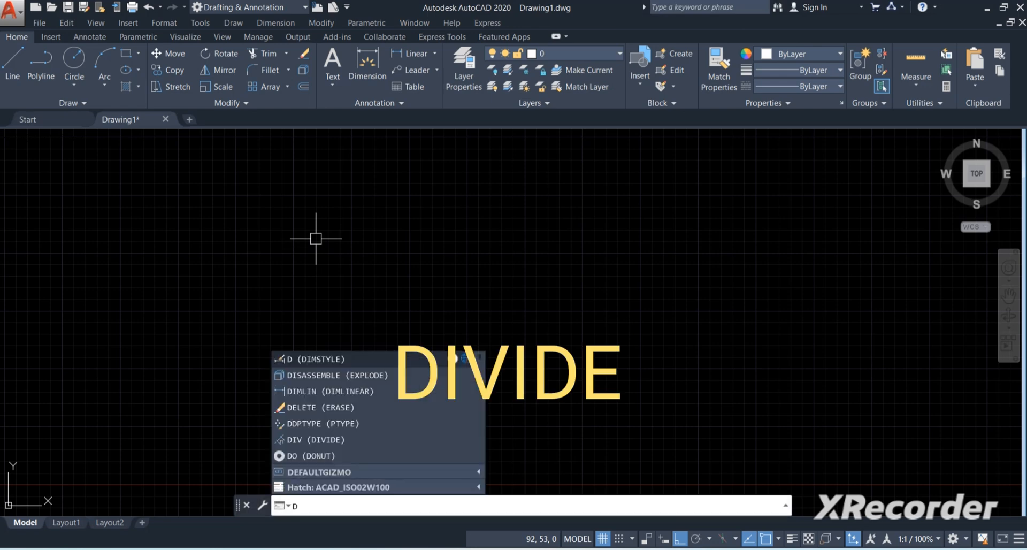
pyautogui.write('iV')
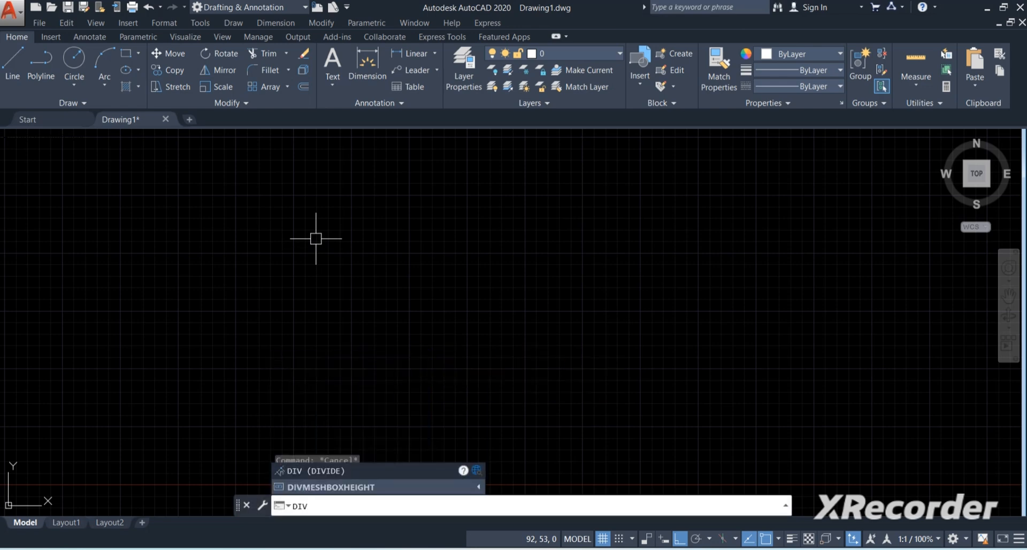
pyautogui.press('Return')
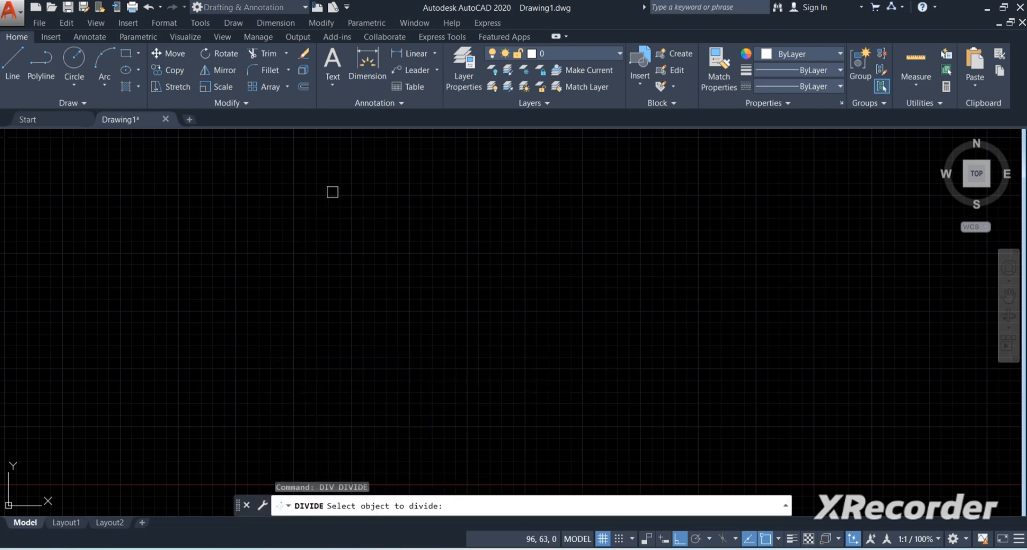
pyautogui.press('Escape')
pyautogui.press('Escape')
pyautogui.press('Escape')
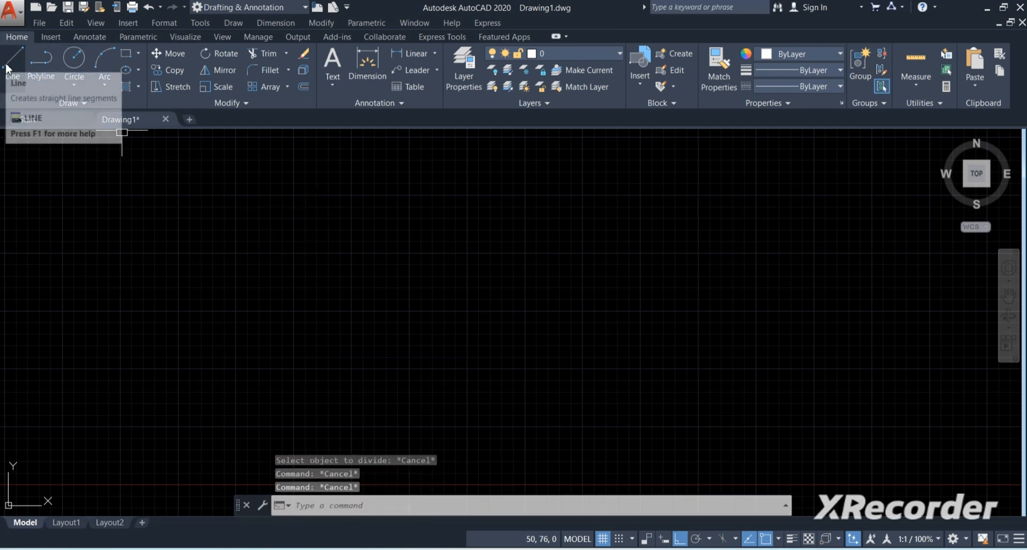
# Draw a single horizontal line 100 units long across the upper part of the empty drawing
pyautogui.click(7, 67)
pyautogui.click(209, 212)
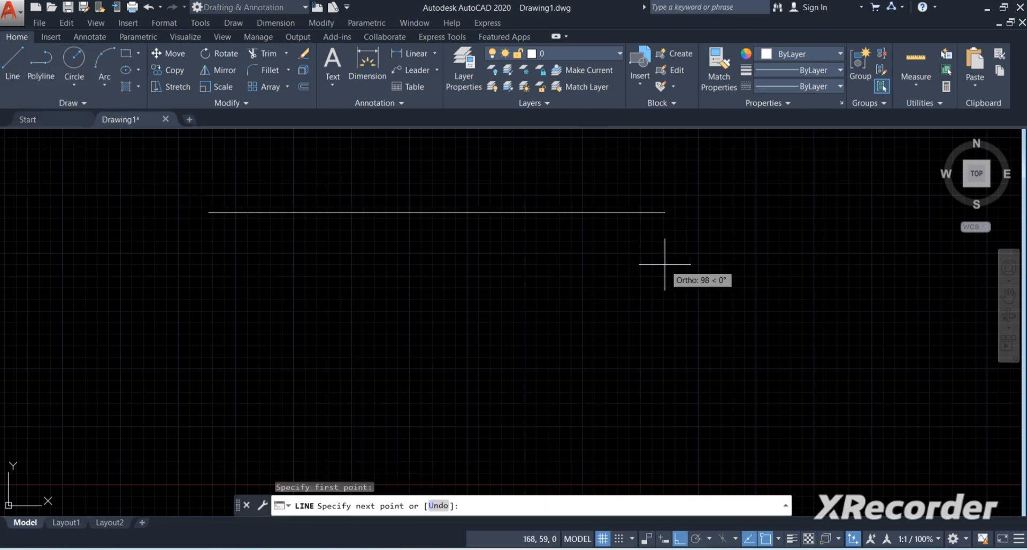
pyautogui.write('100')
pyautogui.press('Return')
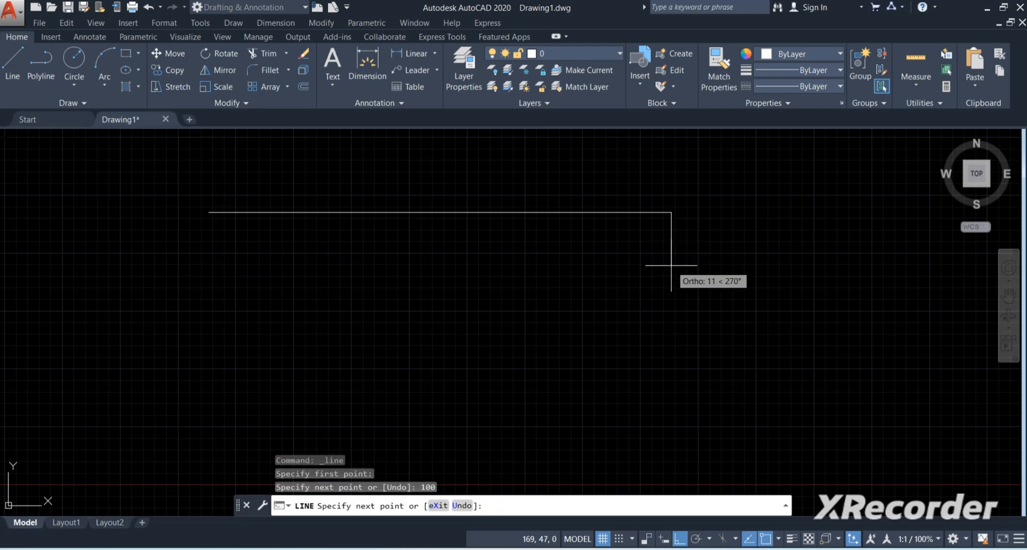
pyautogui.press('Escape')
# Divide the 100-unit horizontal line into 5 equal segments with the DIVIDE command
pyautogui.moveTo(386, 261); pyautogui.dragTo(392, 299, button='middle')
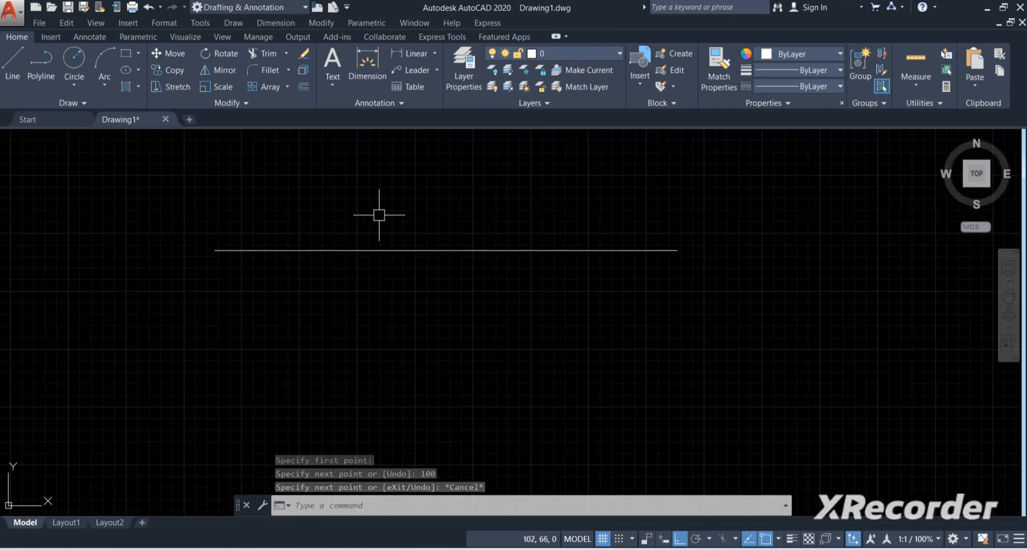
pyautogui.scroll(4, 471, 251)
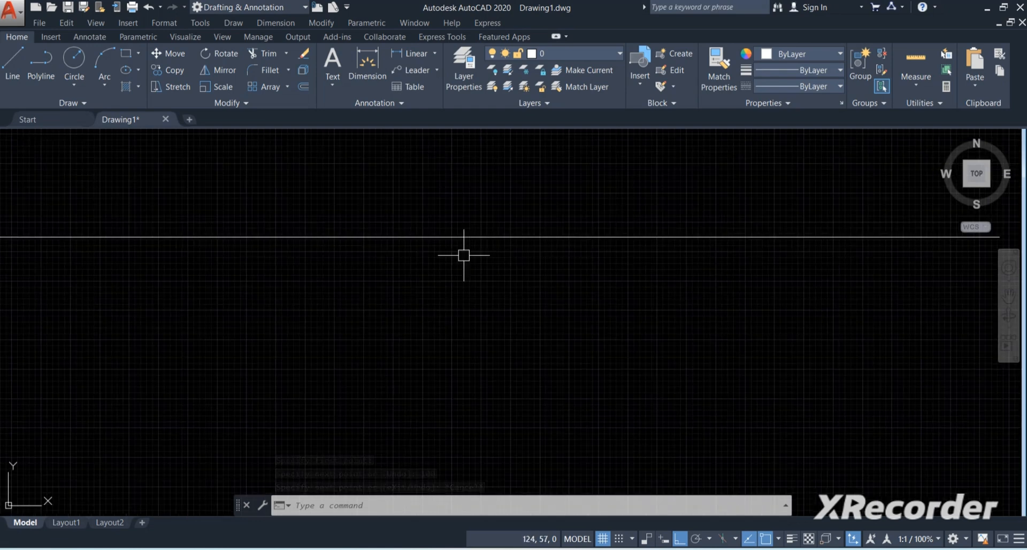
pyautogui.scroll(-4, 464, 255)
pyautogui.press('Escape')
pyautogui.press('Escape')
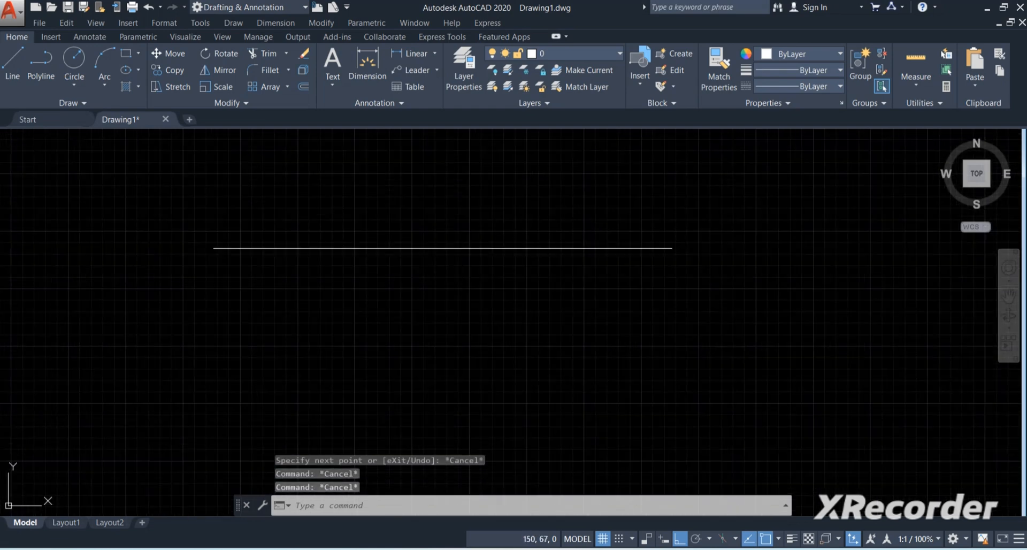
pyautogui.press('Escape')
pyautogui.moveTo(584, 213); pyautogui.dragTo(583, 253, button='middle')
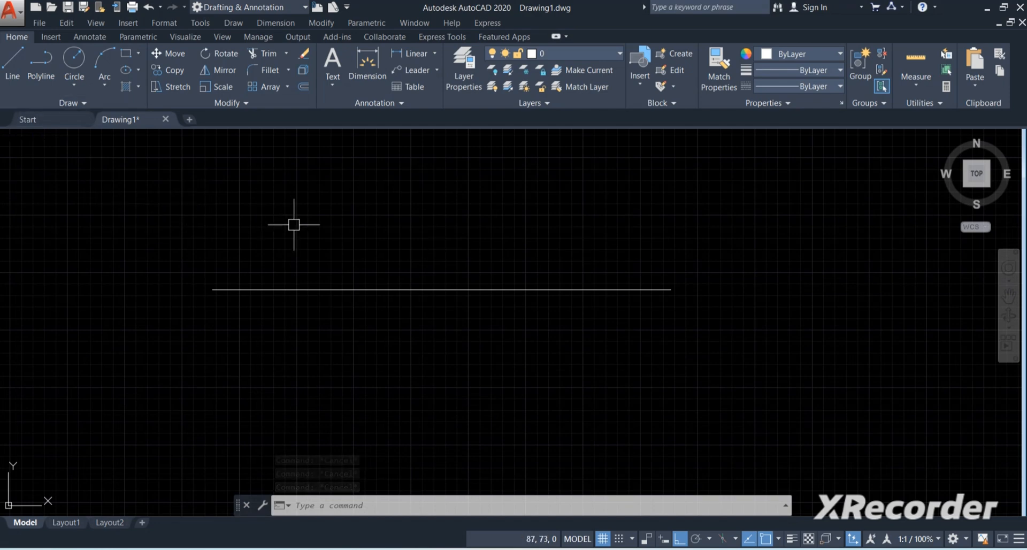
pyautogui.write('di')
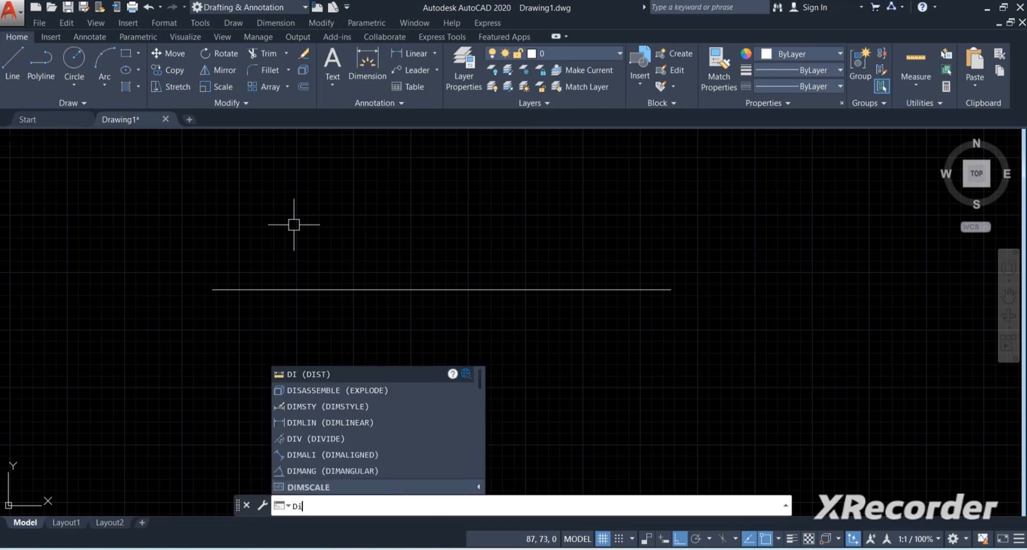
pyautogui.write('v')
pyautogui.press('Return')
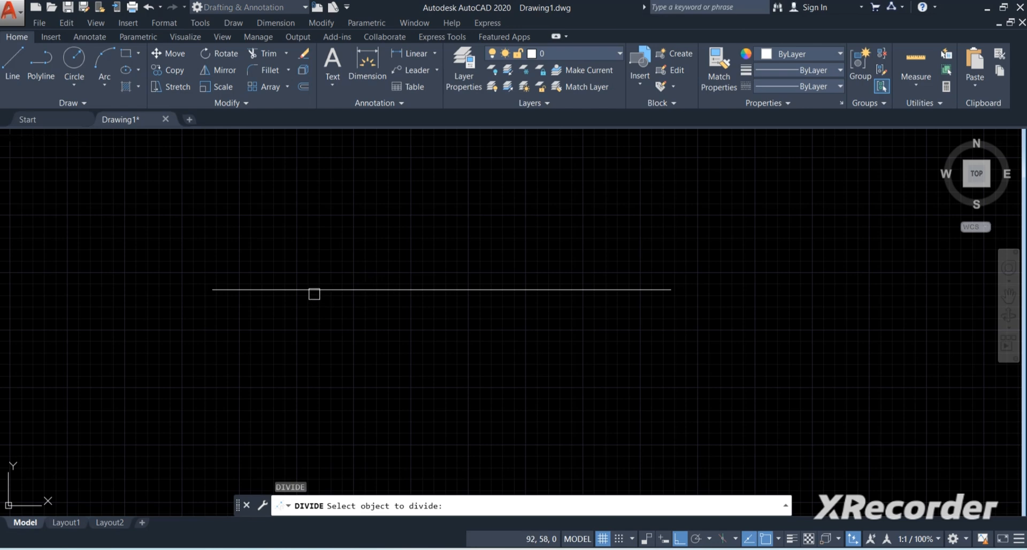
pyautogui.click(375, 289)
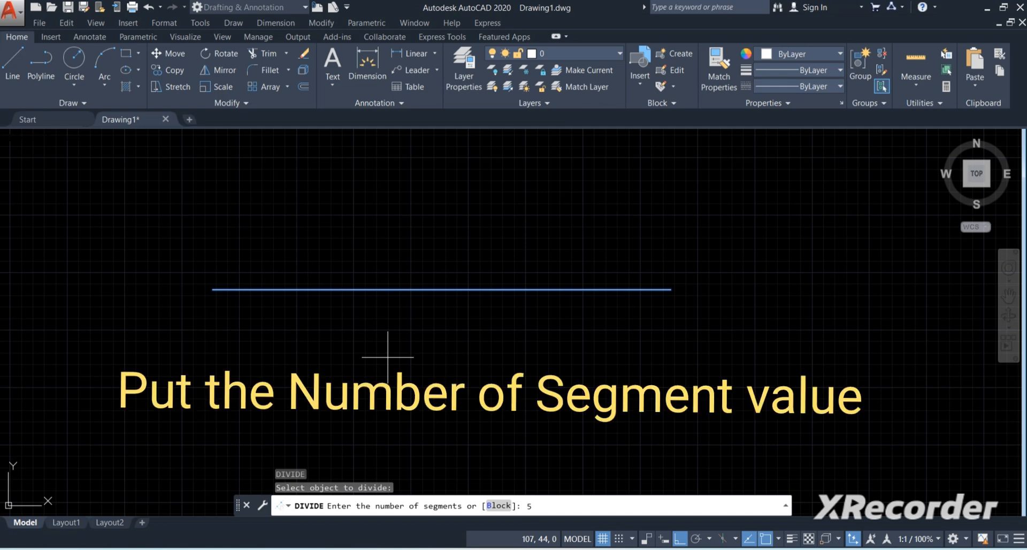
pyautogui.press('Return')
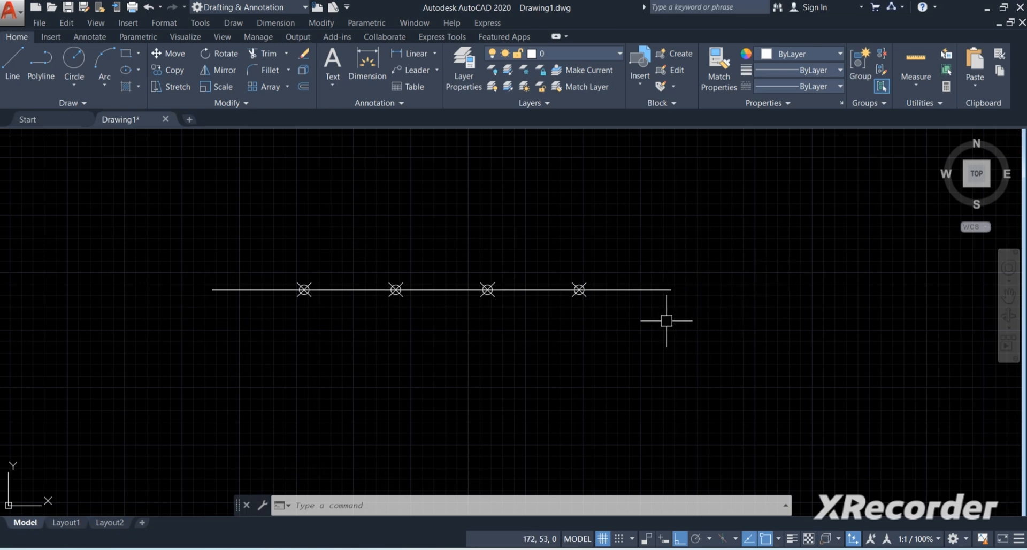
# Draw a circle just below the first division point of the line, leaving its top clear of the line
pyautogui.click(82, 59)
pyautogui.scroll(-2, 380, 228)
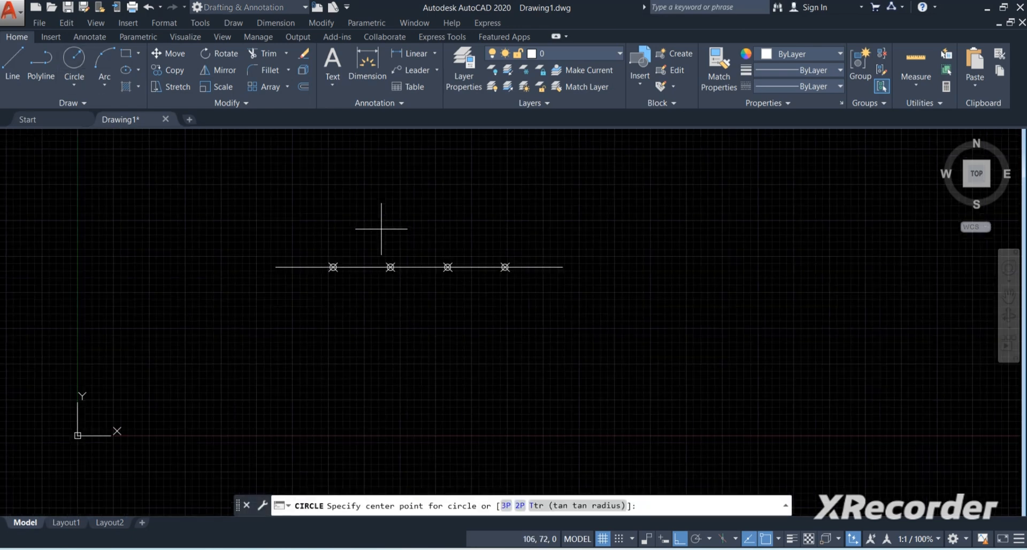
pyautogui.moveTo(372, 312); pyautogui.dragTo(386, 249, button='middle')
pyautogui.scroll(2, 386, 247)
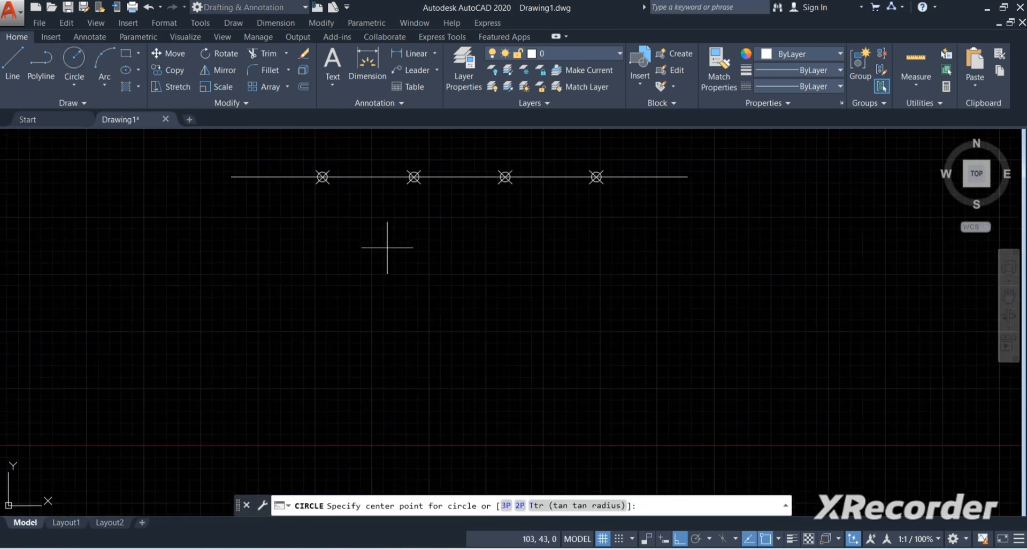
pyautogui.click(317, 247)
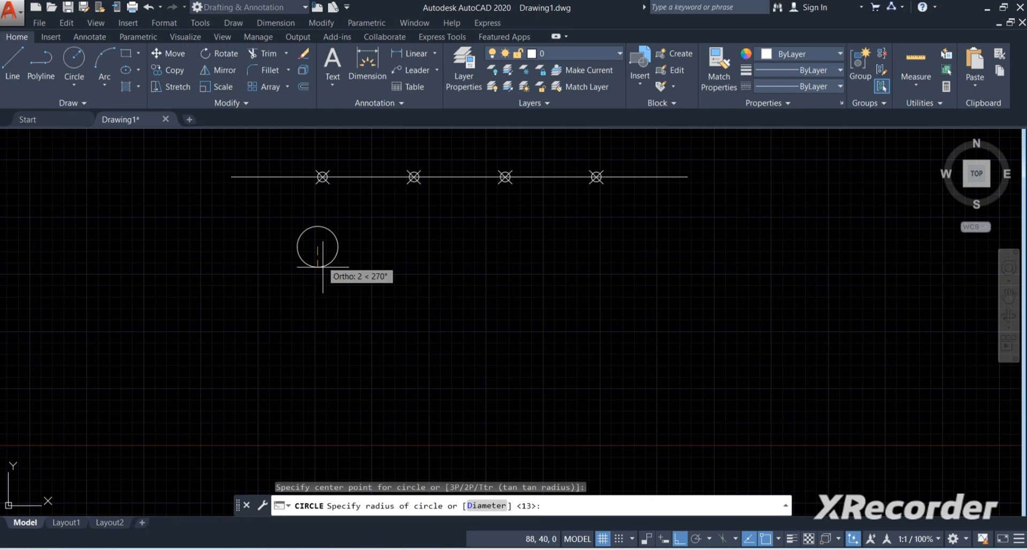
pyautogui.click(332, 300)
# Draw a horizontal rectangle to the right of the circle, below the right half of the divided line
pyautogui.moveTo(367, 247); pyautogui.dragTo(362, 270, button='middle')
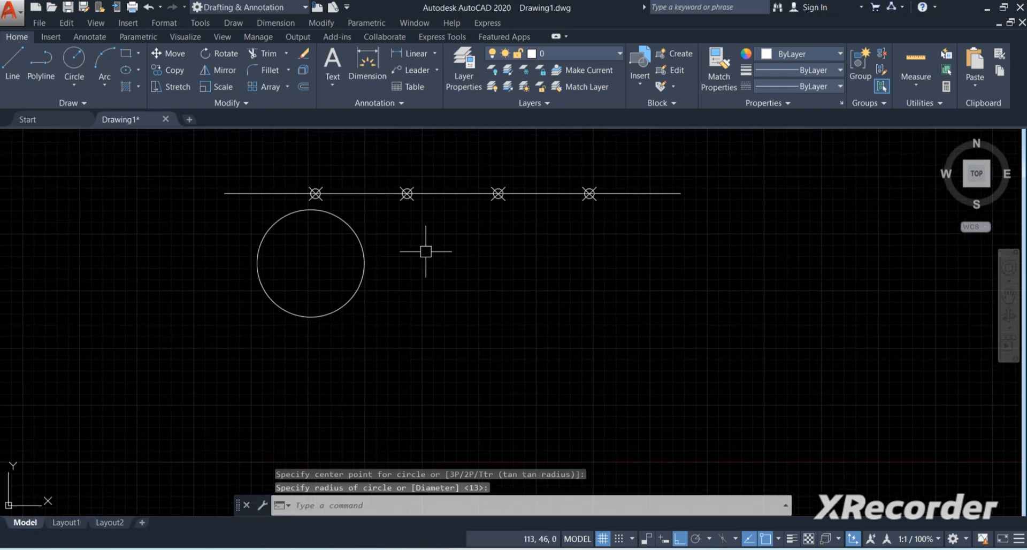
pyautogui.click(125, 53)
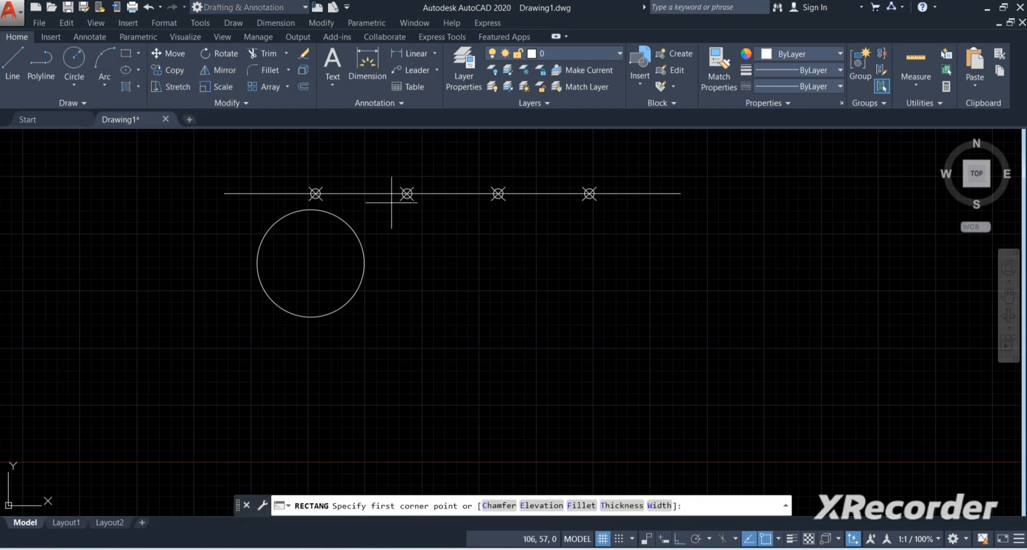
pyautogui.click(518, 243)
pyautogui.click(747, 351)
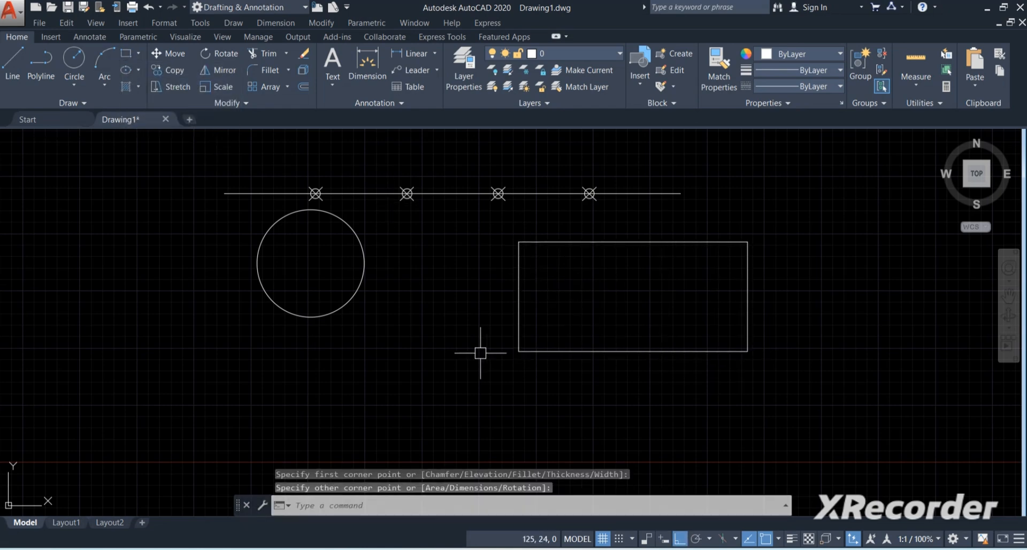
# Divide the circle below the line into 6 equal segments with the DIVIDE command
pyautogui.moveTo(435, 332)
pyautogui.mouseDown(button='middle')
pyautogui.moveTo(426, 346)
pyautogui.moveTo(362, 345)
pyautogui.mouseUp(button='middle')
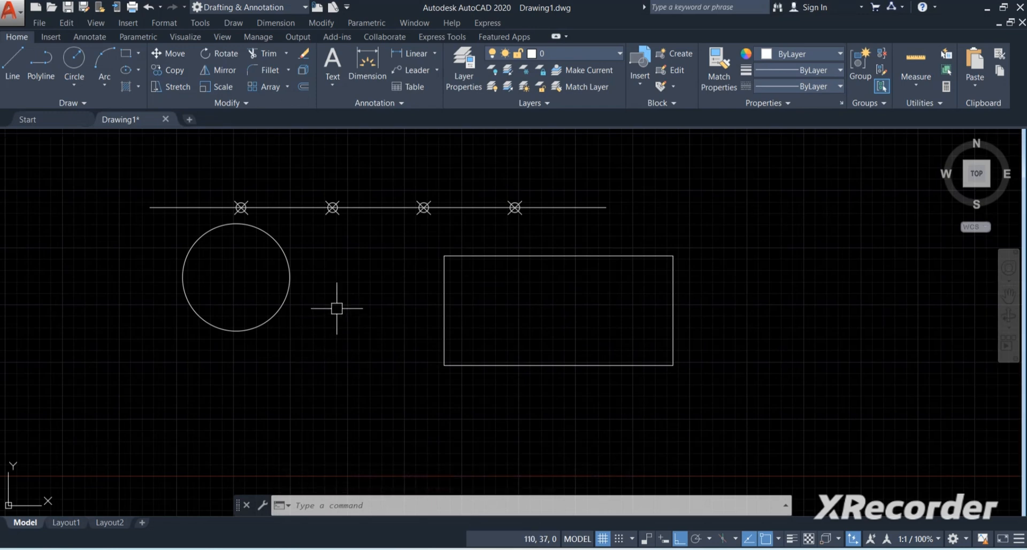
pyautogui.press('Escape')
pyautogui.press('Escape')
pyautogui.press('Escape')
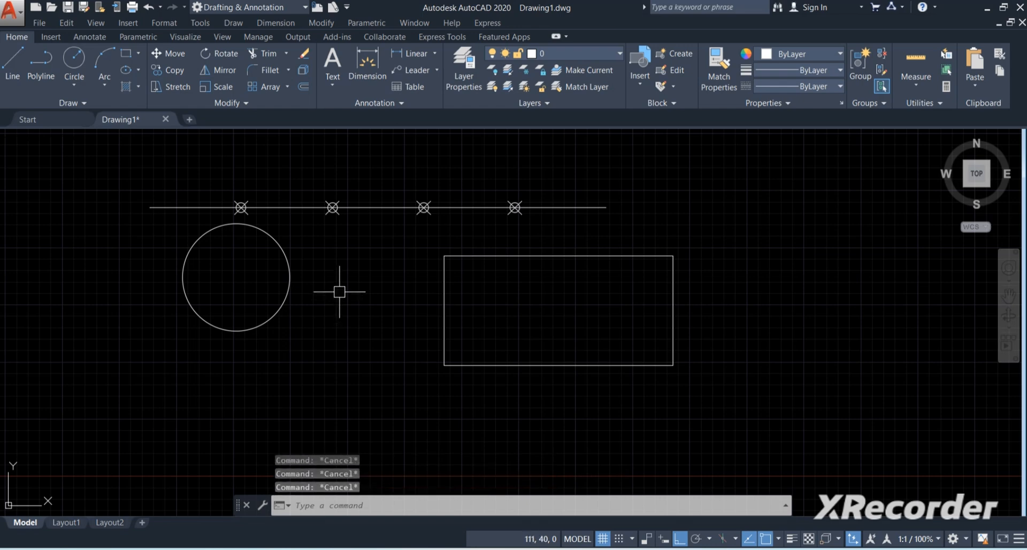
pyautogui.write('DIV')
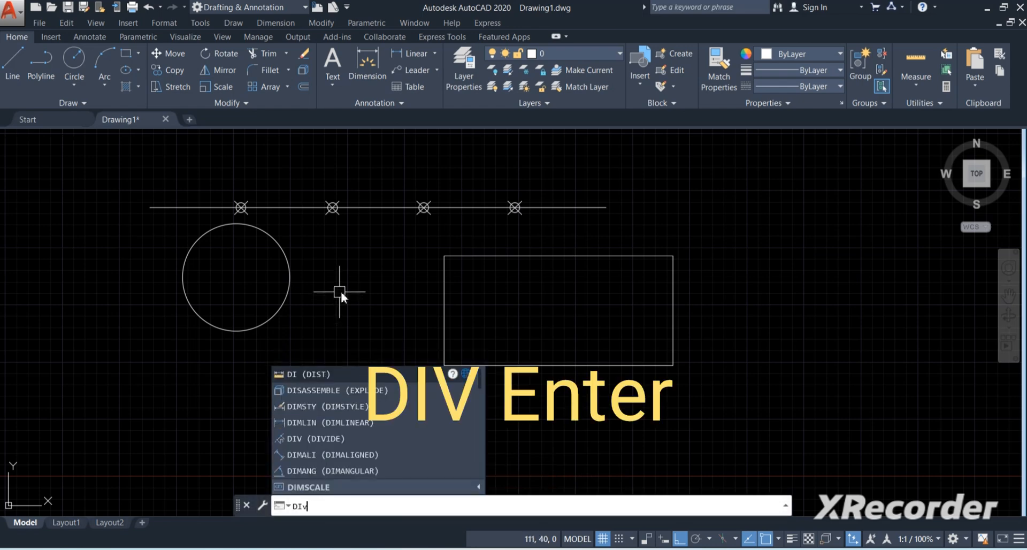
pyautogui.press('Return')
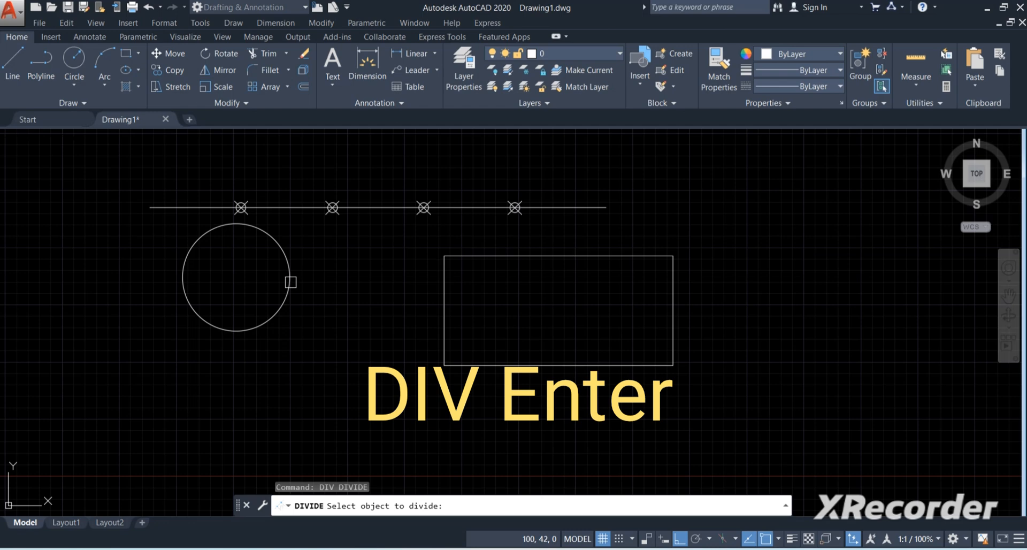
pyautogui.click(290, 281)
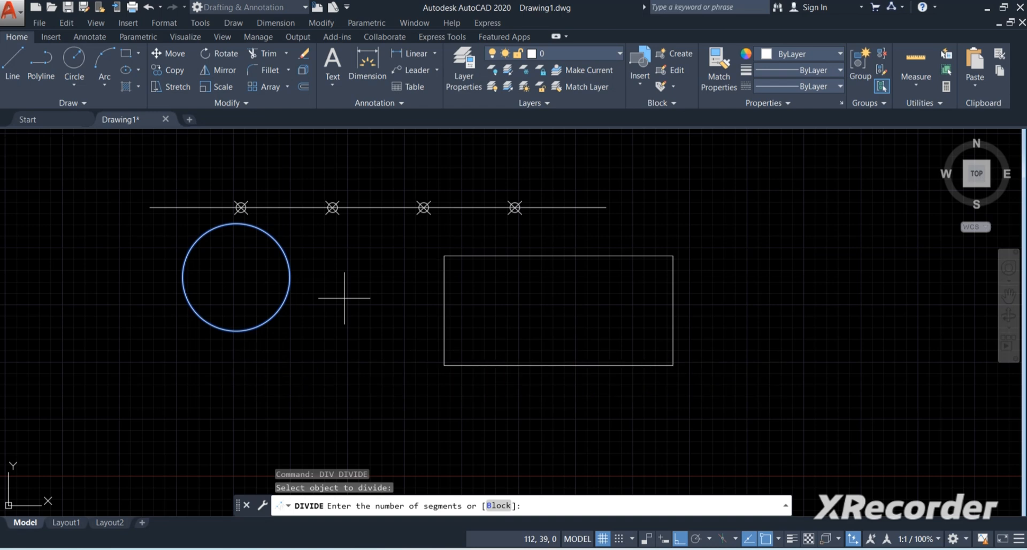
pyautogui.write('6')
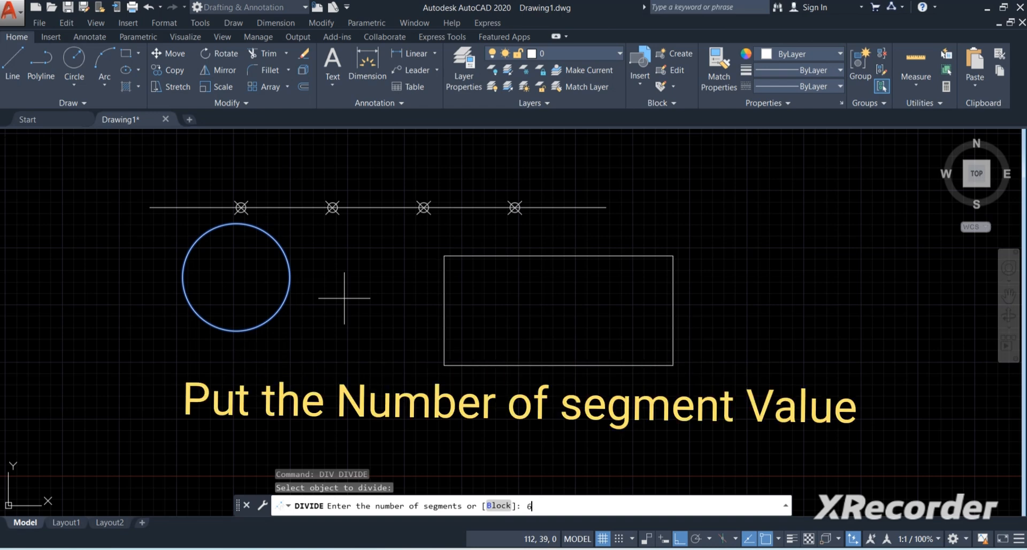
pyautogui.press('Return')
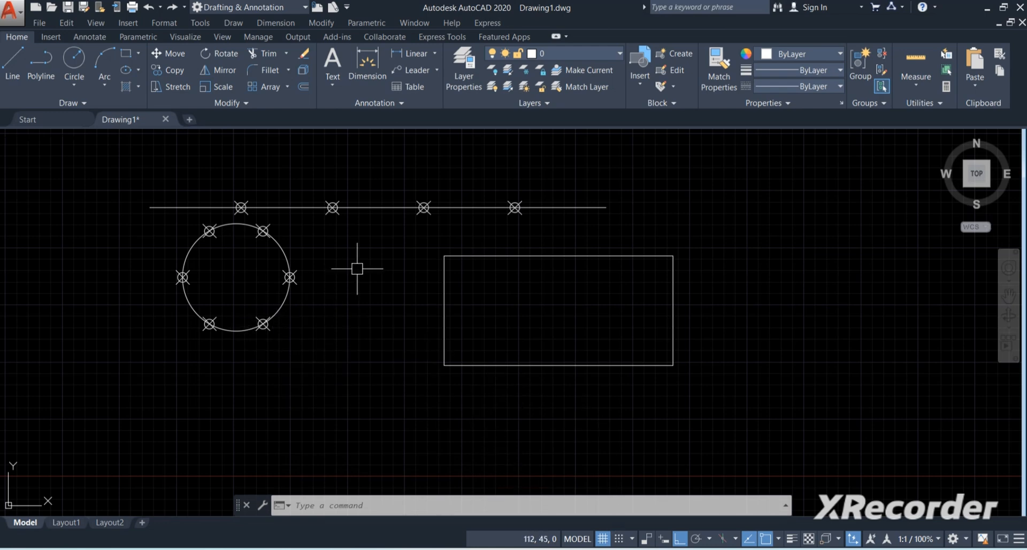
pyautogui.press('Escape')
pyautogui.press('Escape')
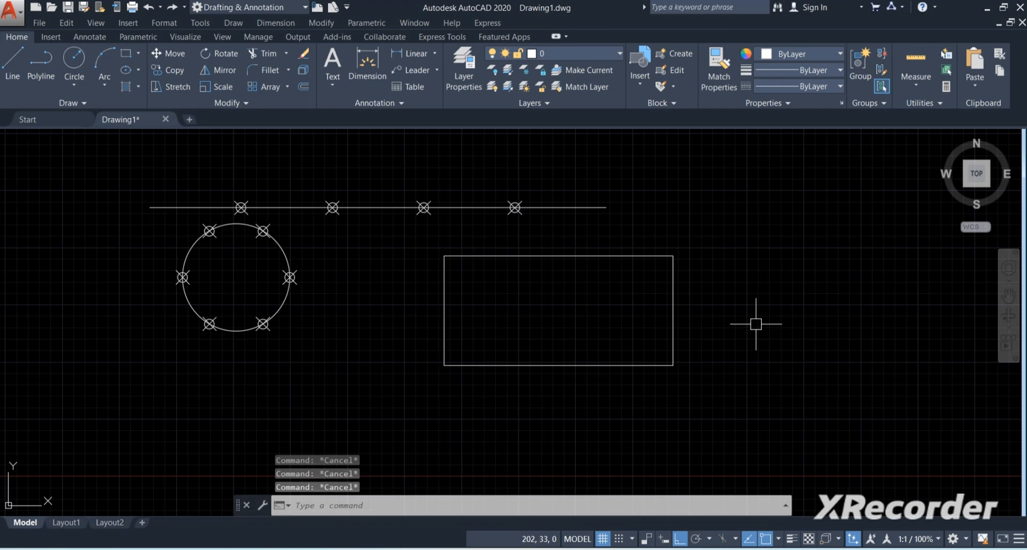
# Divide the rectangle's outline into 10 equal segments with the DIVIDE command
pyautogui.write('DIV')
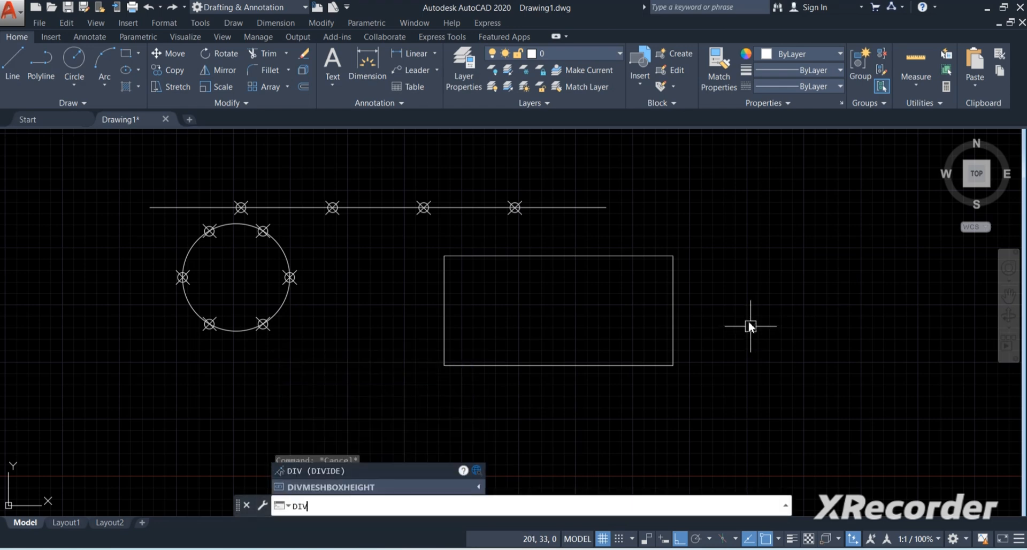
pyautogui.press('Return')
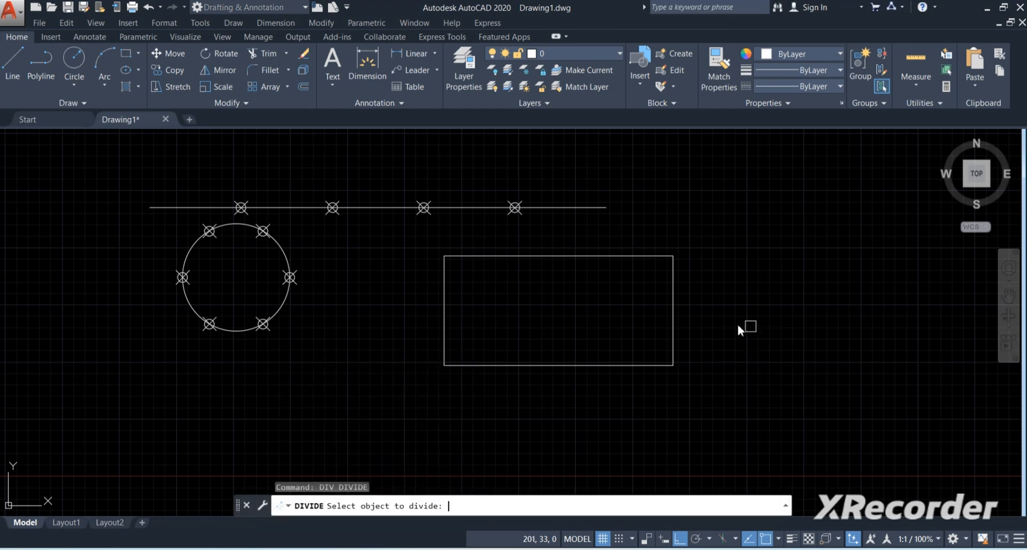
pyautogui.click(586, 253)
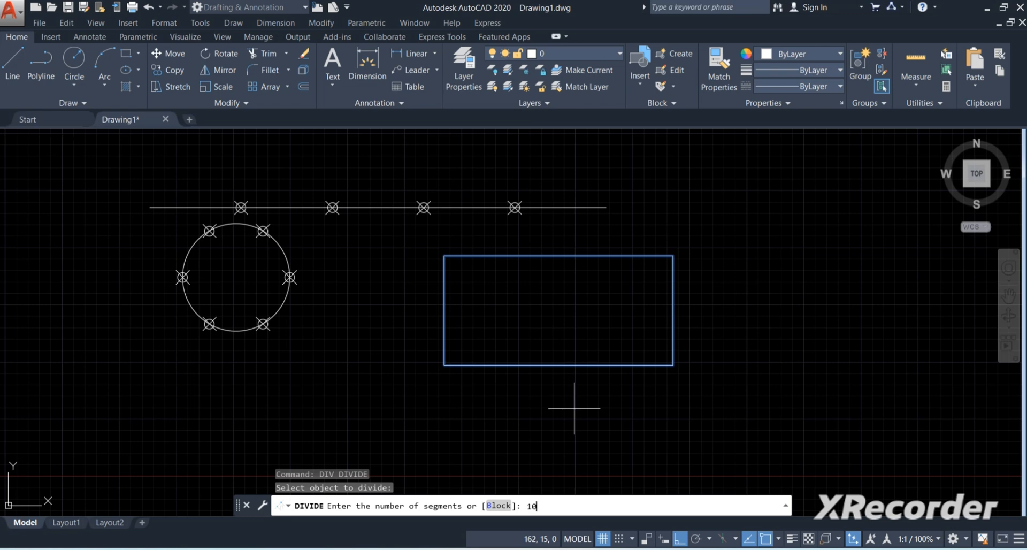
pyautogui.press('Return')
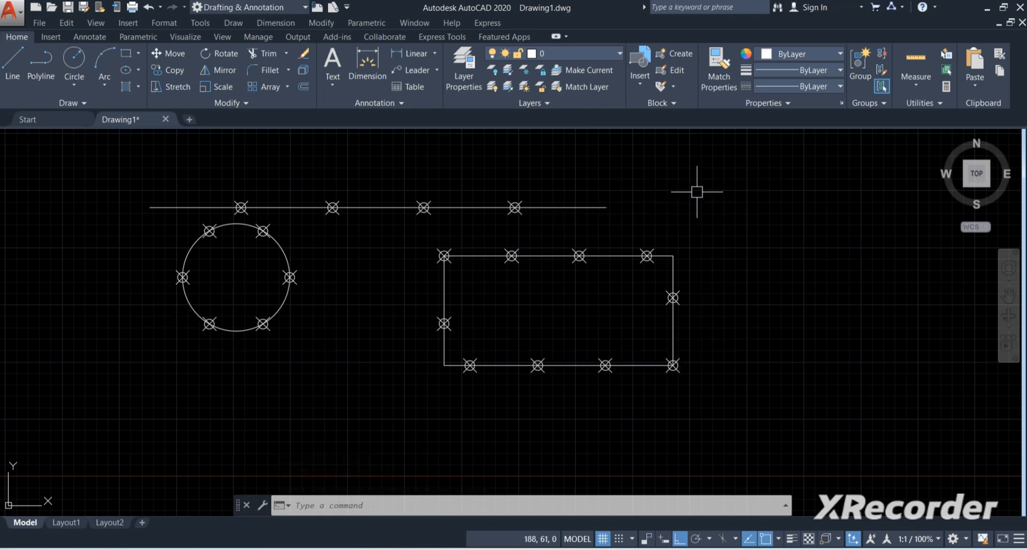
# Erase the line, circle, rectangle and all their division points from the drawing
pyautogui.click(757, 160)
pyautogui.click(90, 392)
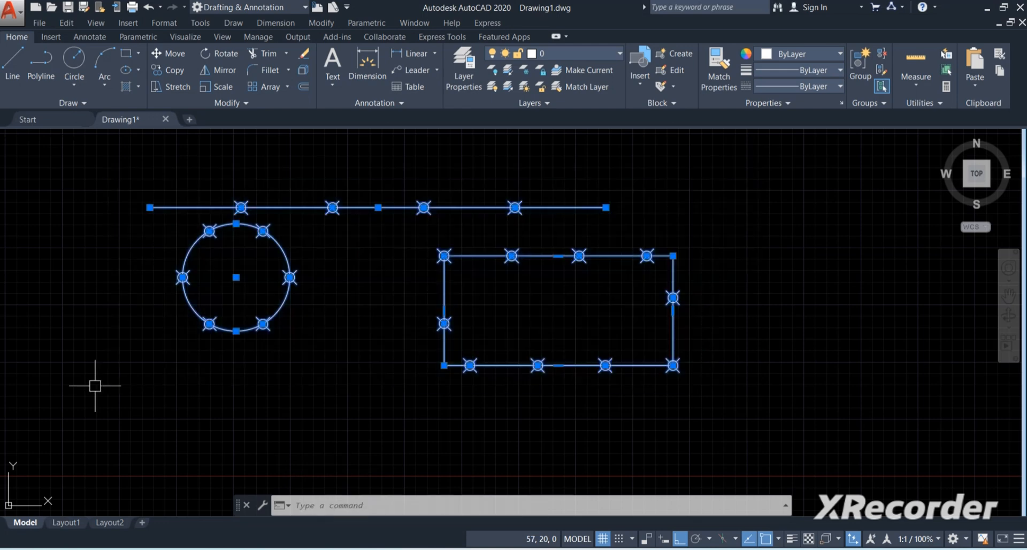
pyautogui.press('Delete')
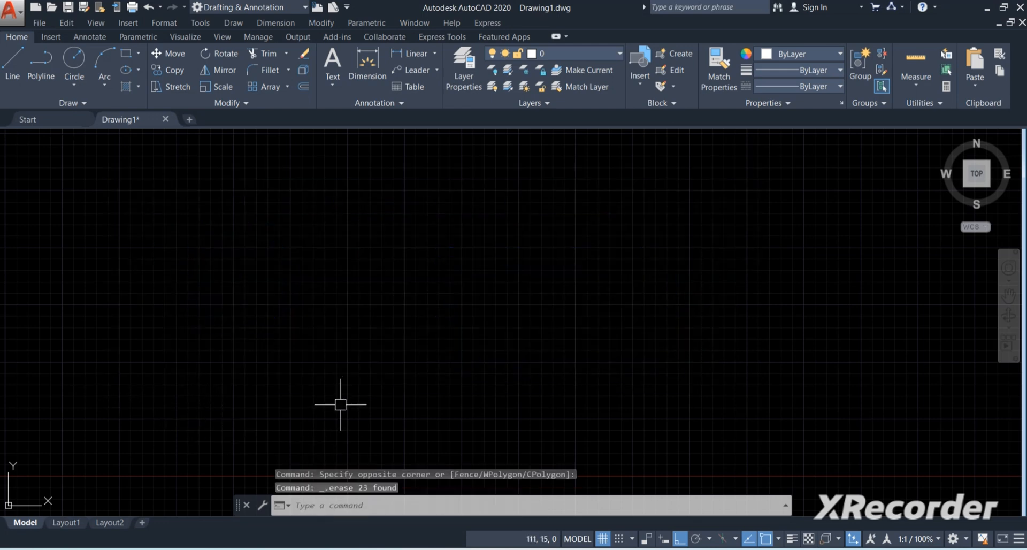
pyautogui.press('Escape')
pyautogui.press('Escape')
pyautogui.press('Escape')
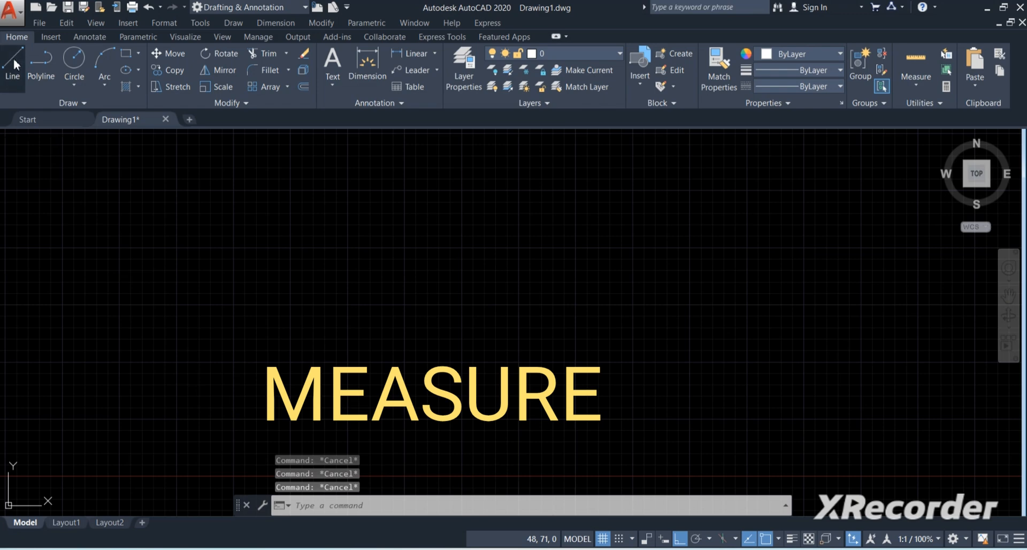
# Draw a single horizontal line 125 units long across the middle of the empty drawing
pyautogui.click(13, 63)
pyautogui.click(198, 270)
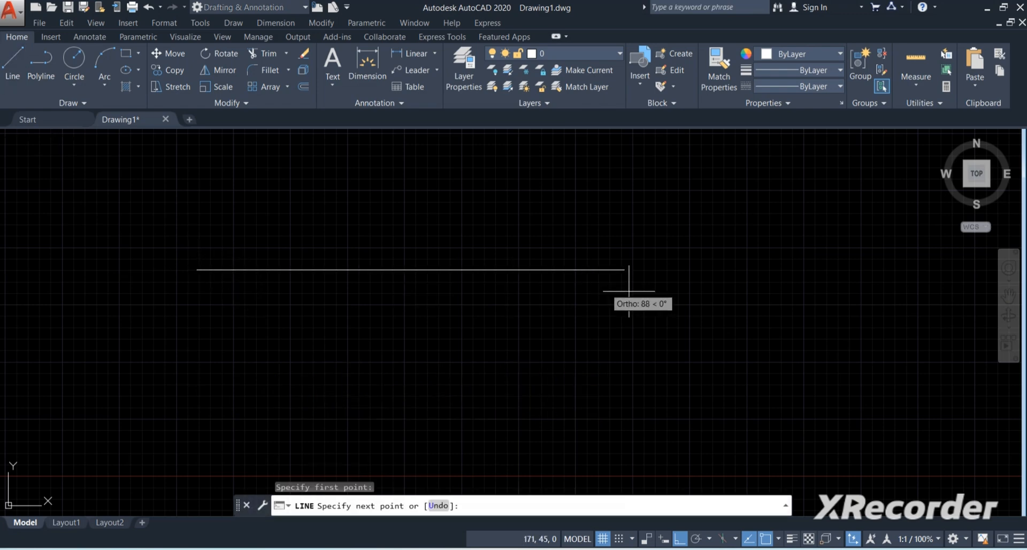
pyautogui.write('125')
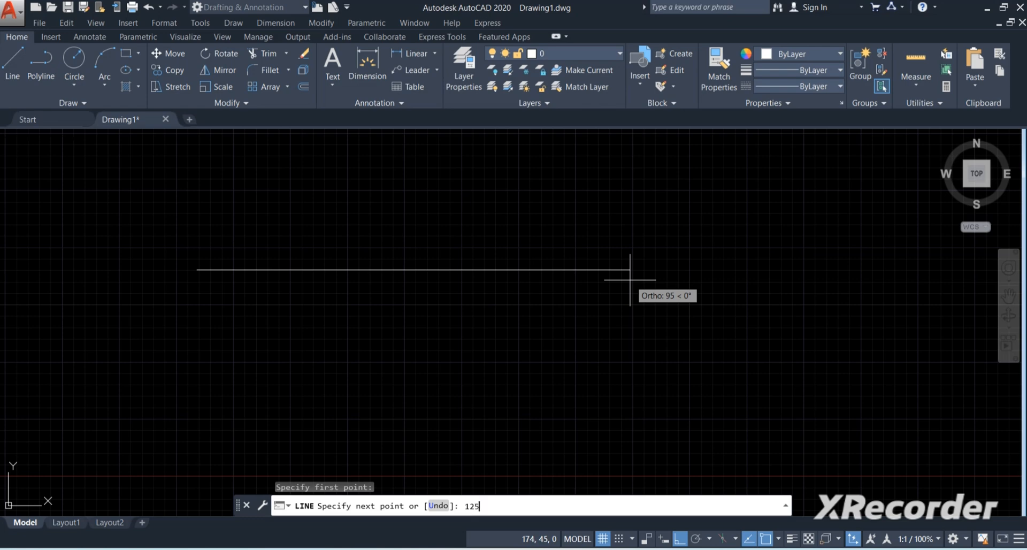
pyautogui.press('Return')
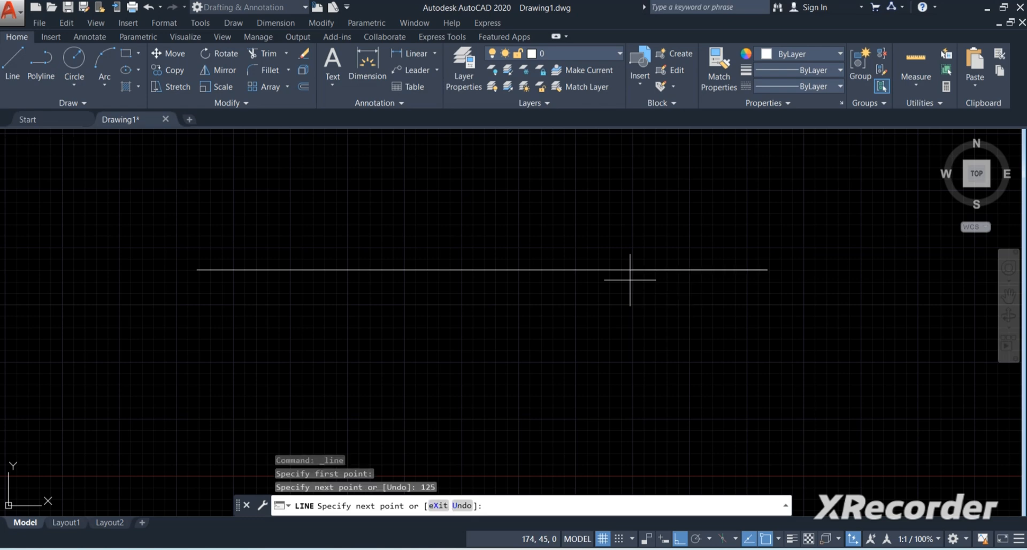
pyautogui.press('Escape')
# Place points along the 125-unit line at a segment length of 25 with the MEASURE command
pyautogui.scroll(-2, 369, 359)
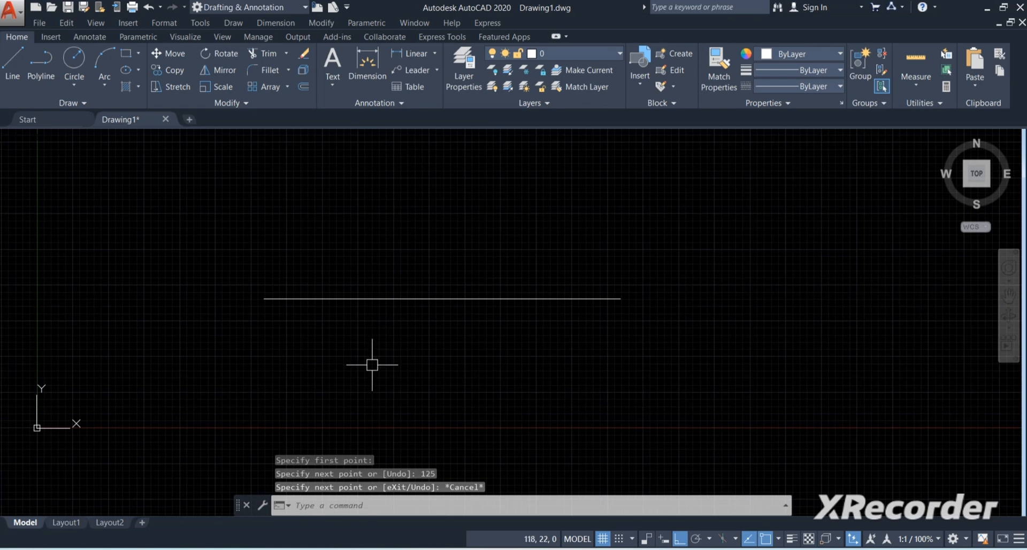
pyautogui.moveTo(372, 365)
pyautogui.mouseDown(button='middle')
pyautogui.moveTo(392, 302)
pyautogui.moveTo(387, 320)
pyautogui.mouseUp(button='middle')
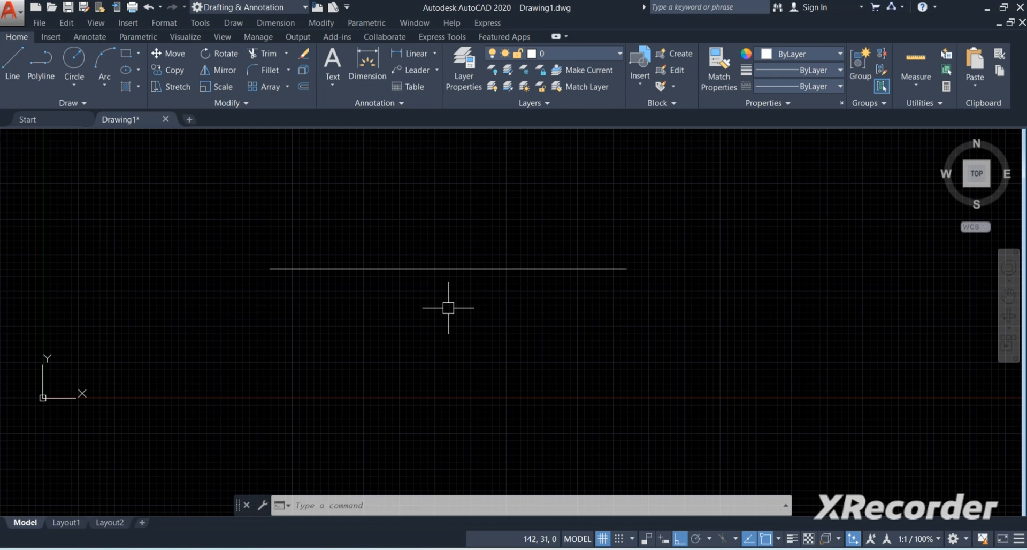
pyautogui.write('mea')
pyautogui.press('Return')
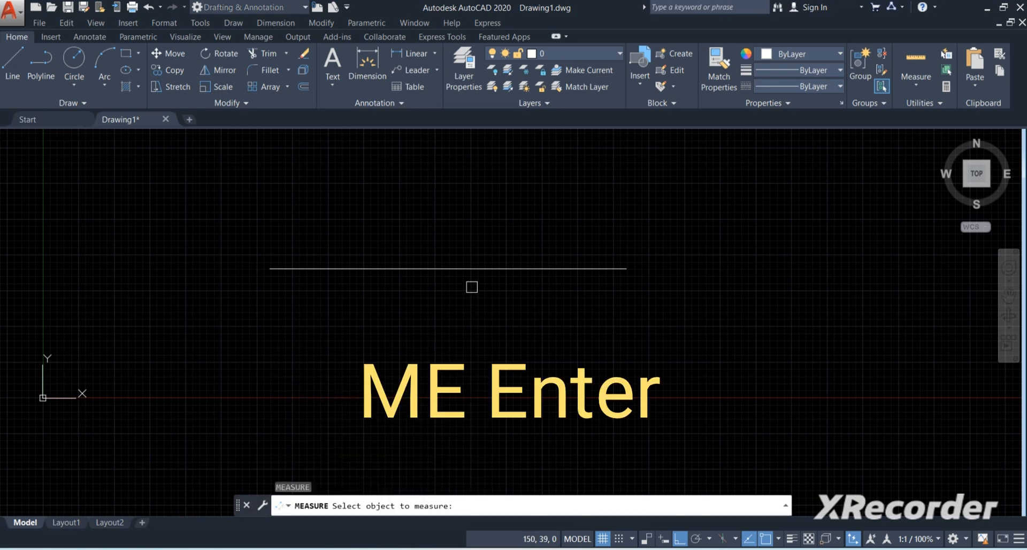
pyautogui.click(480, 267)
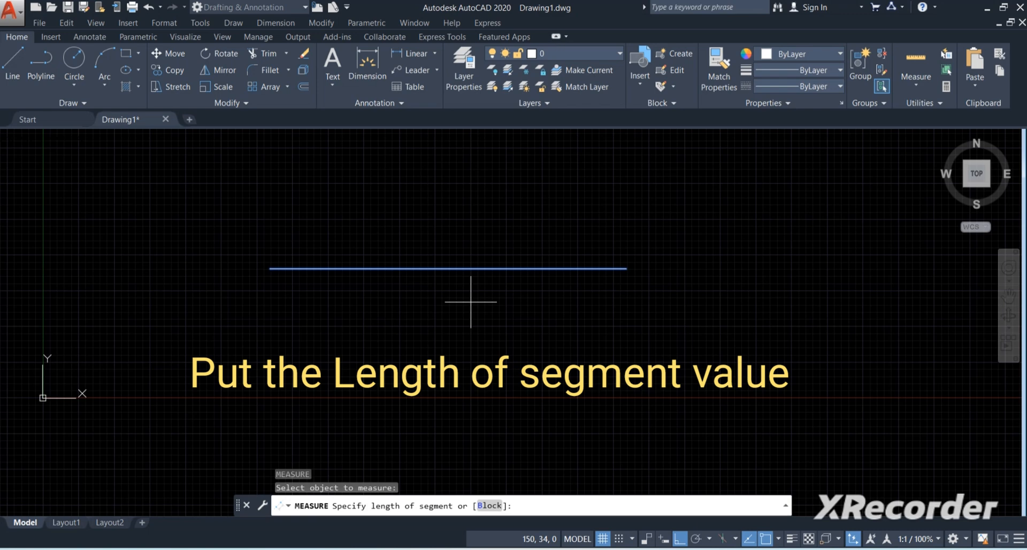
pyautogui.write('25')
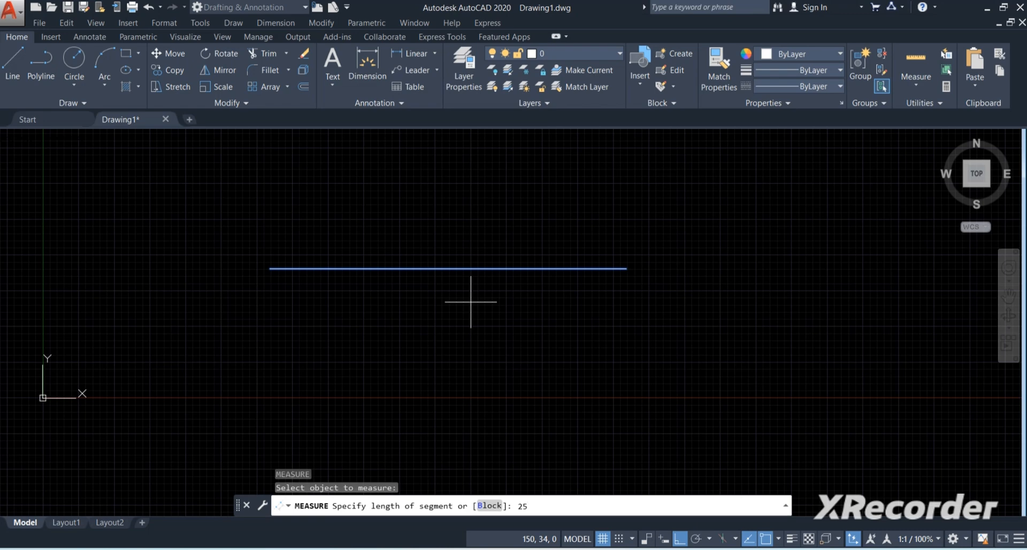
pyautogui.press('Return')
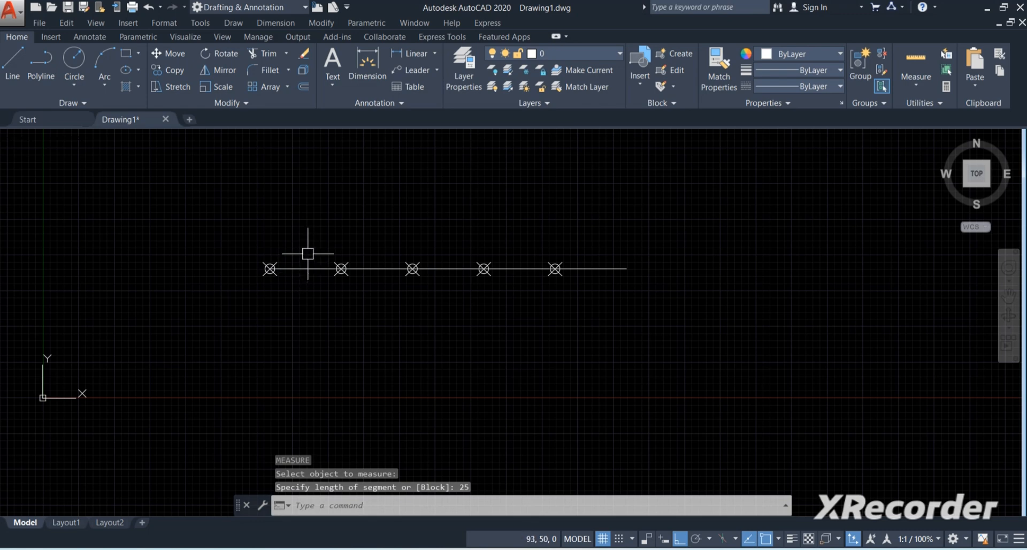
# Add a linear dimension above the line between its start point and the next measured point
pyautogui.click(408, 54)
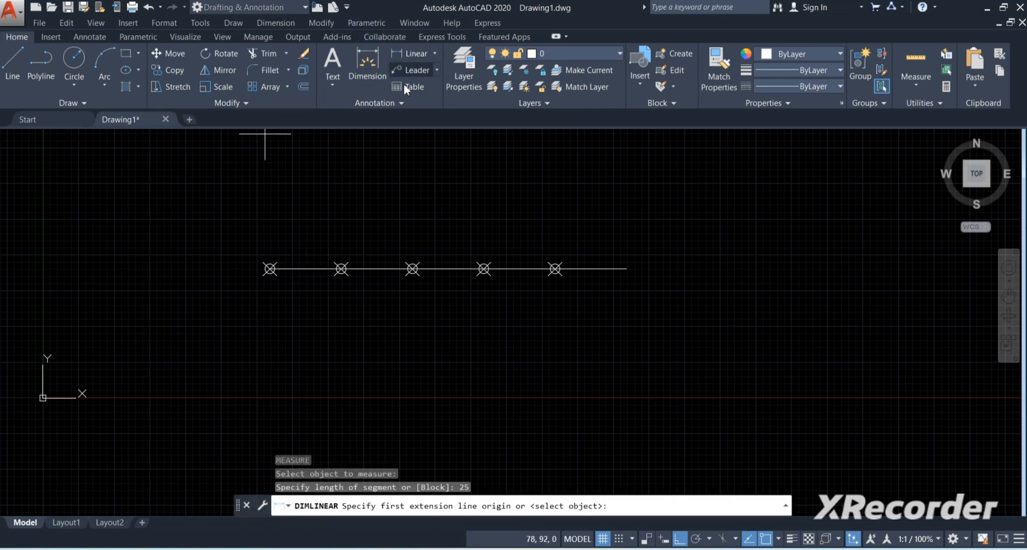
pyautogui.click(269, 268)
pyautogui.click(341, 269)
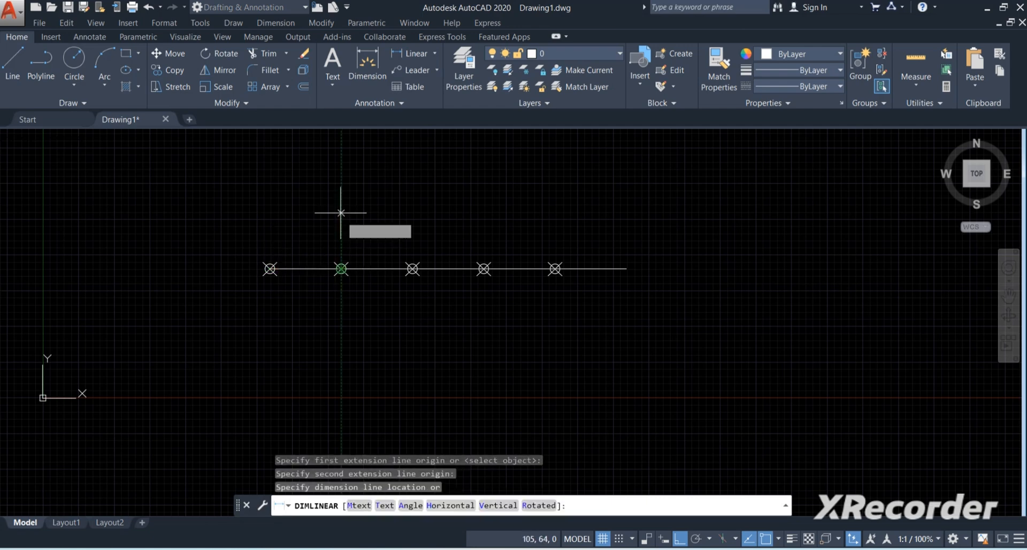
pyautogui.click(341, 213)
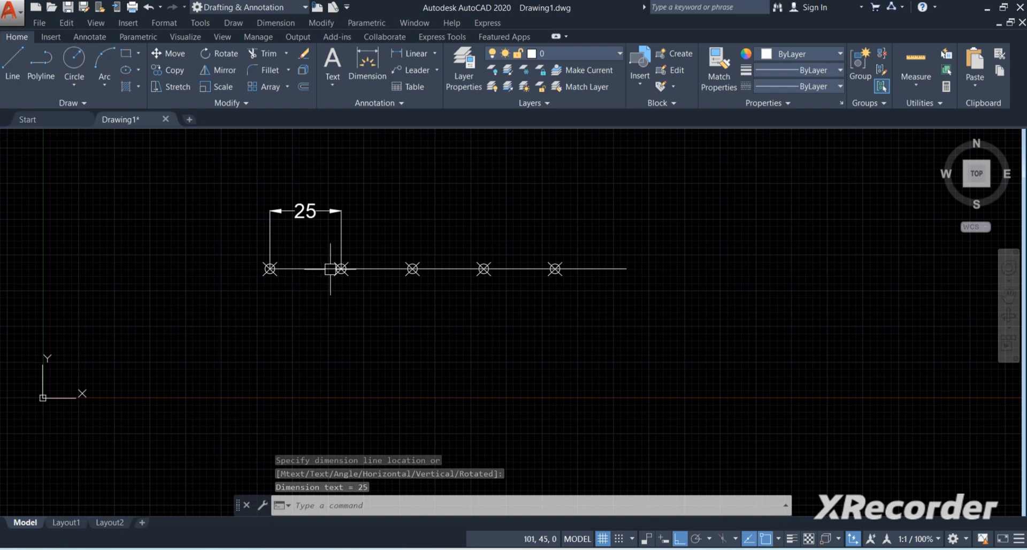
# Continue the linear dimension through each remaining point up to the right end of the line
pyautogui.click(341, 211)
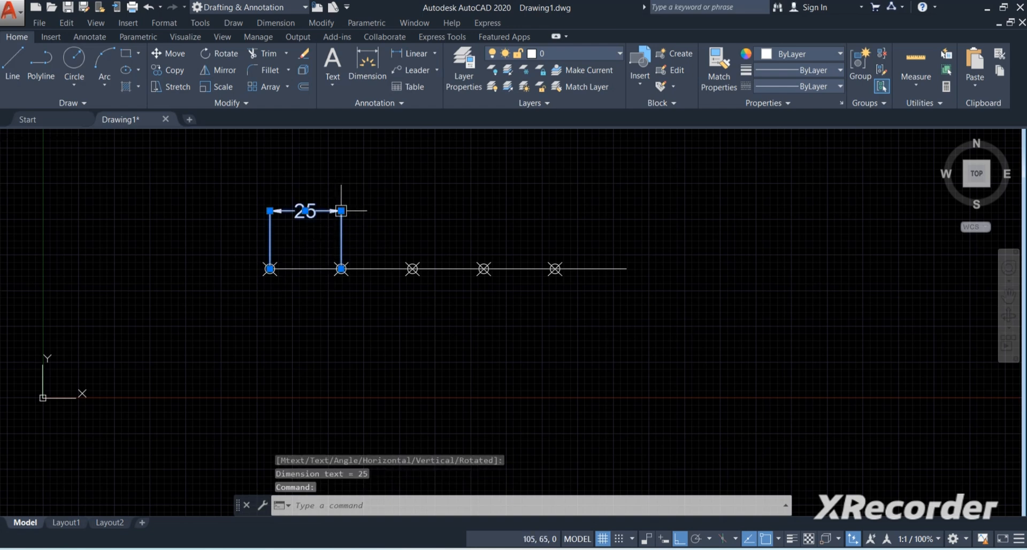
pyautogui.moveTo(340, 212)
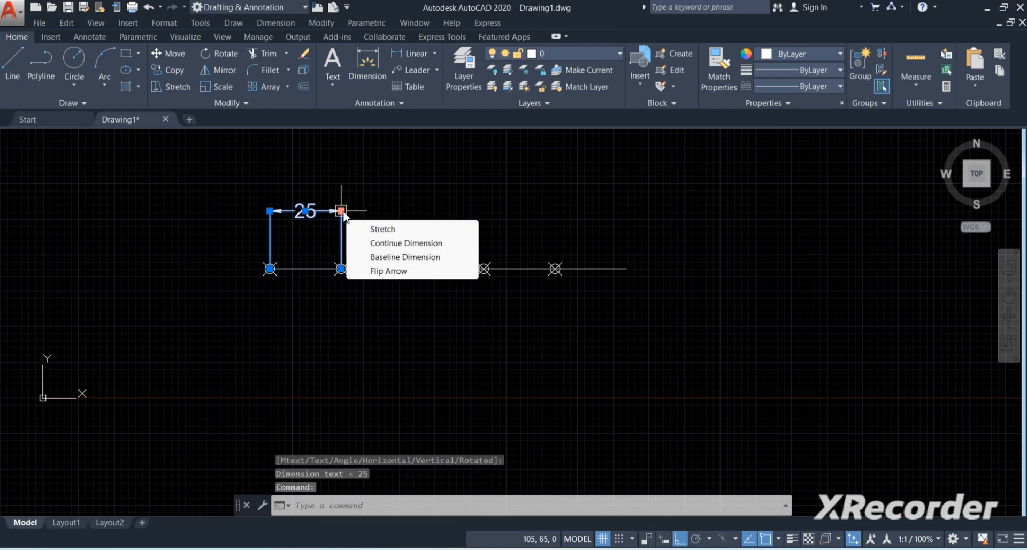
pyautogui.click(375, 242)
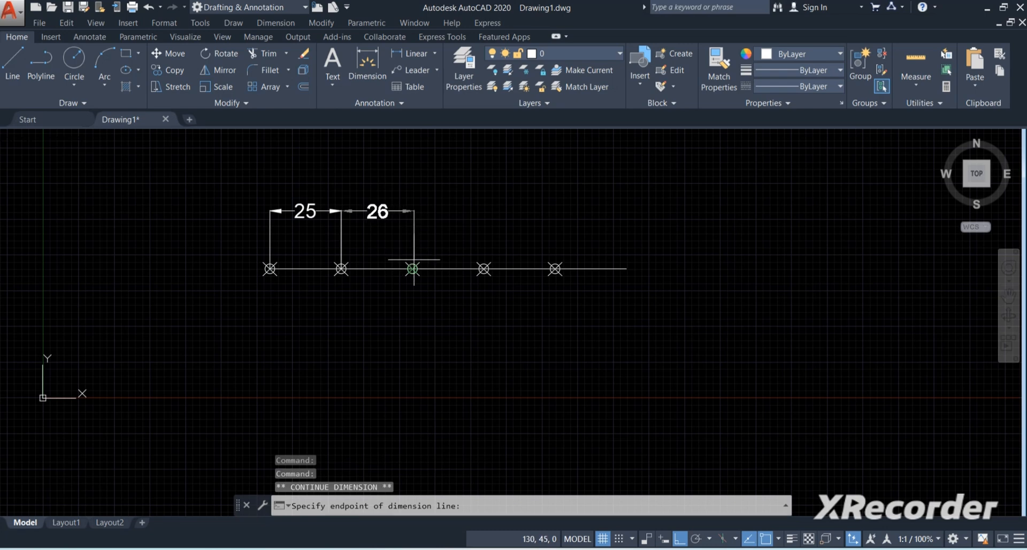
pyautogui.click(412, 268)
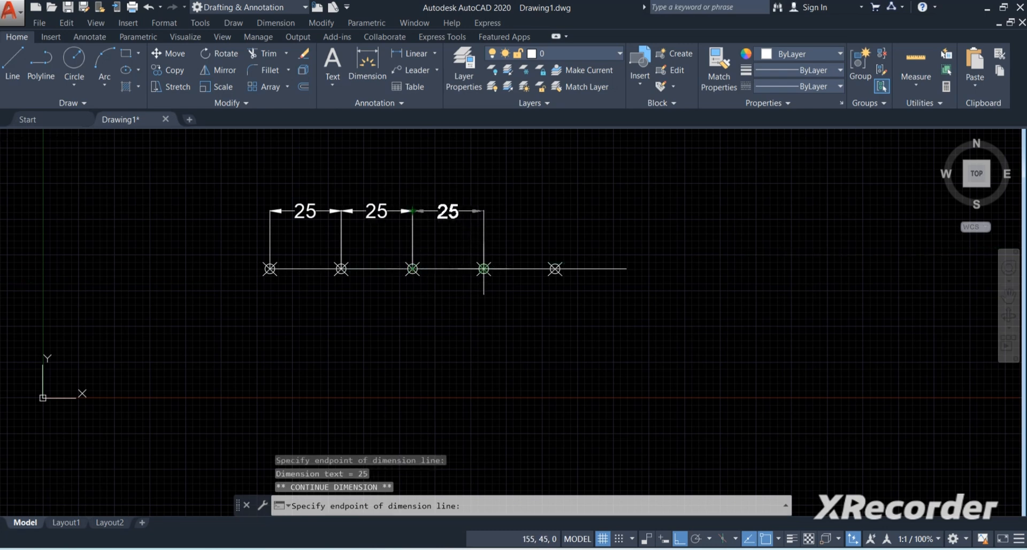
pyautogui.click(483, 268)
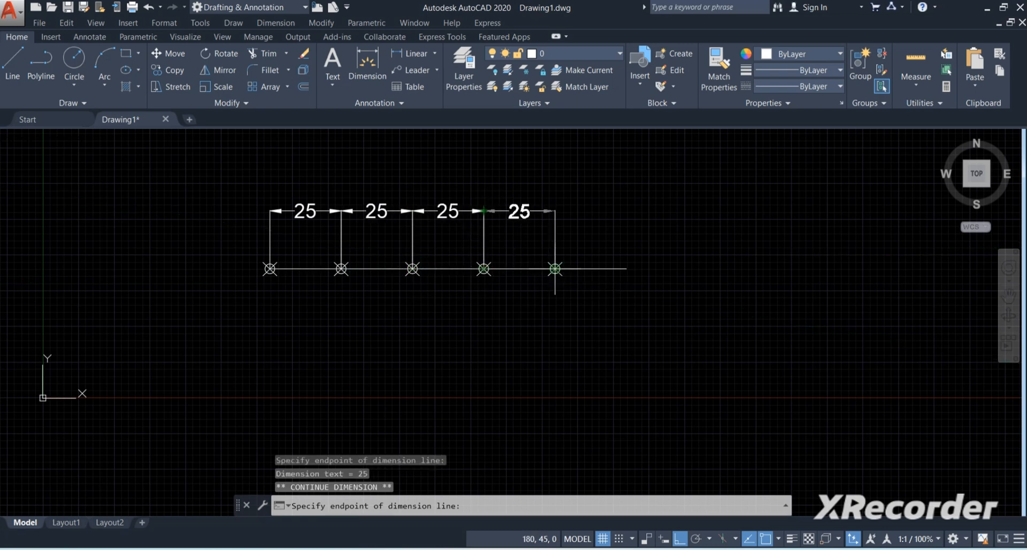
pyautogui.click(555, 269)
pyautogui.click(627, 269)
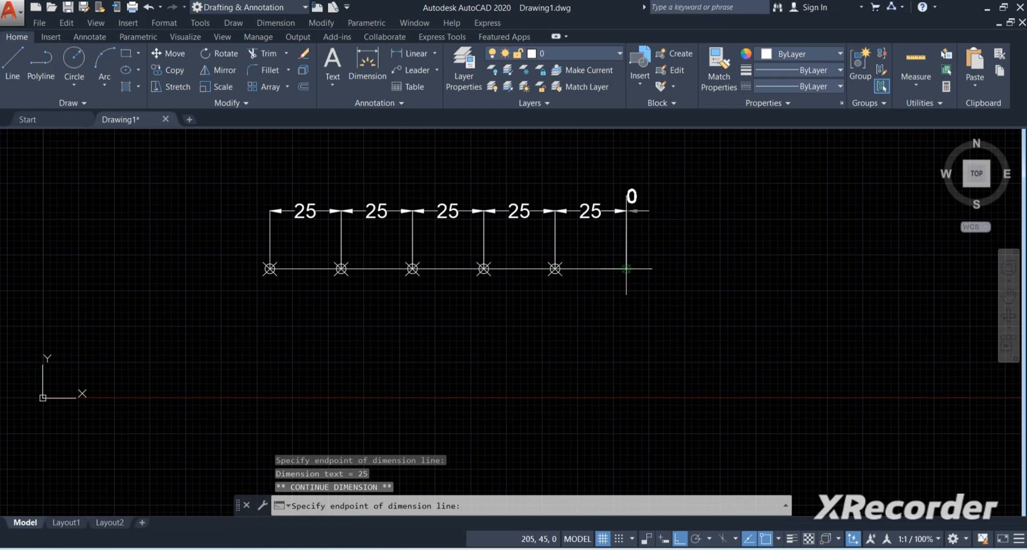
pyautogui.press('Escape')
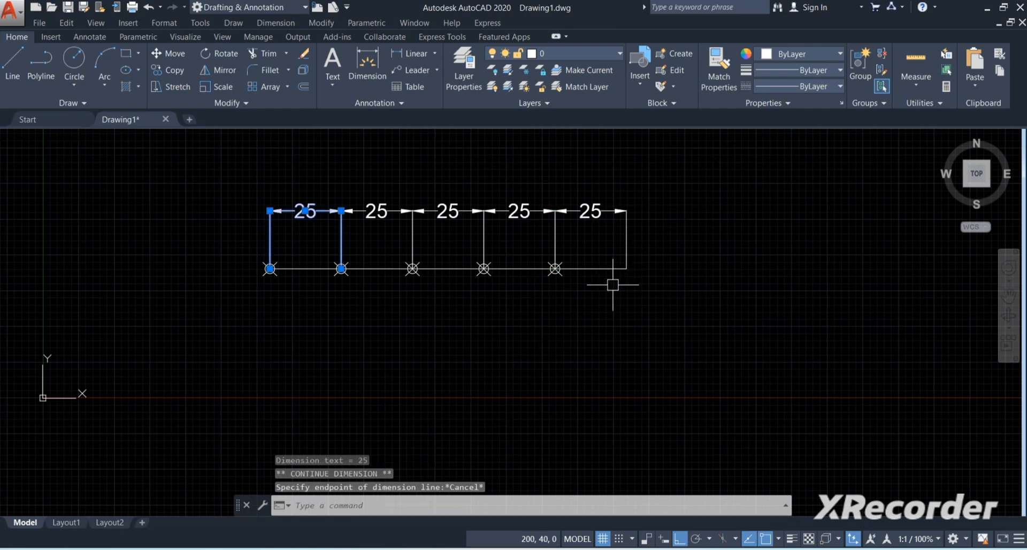
pyautogui.moveTo(599, 283); pyautogui.dragTo(562, 335, button='middle')
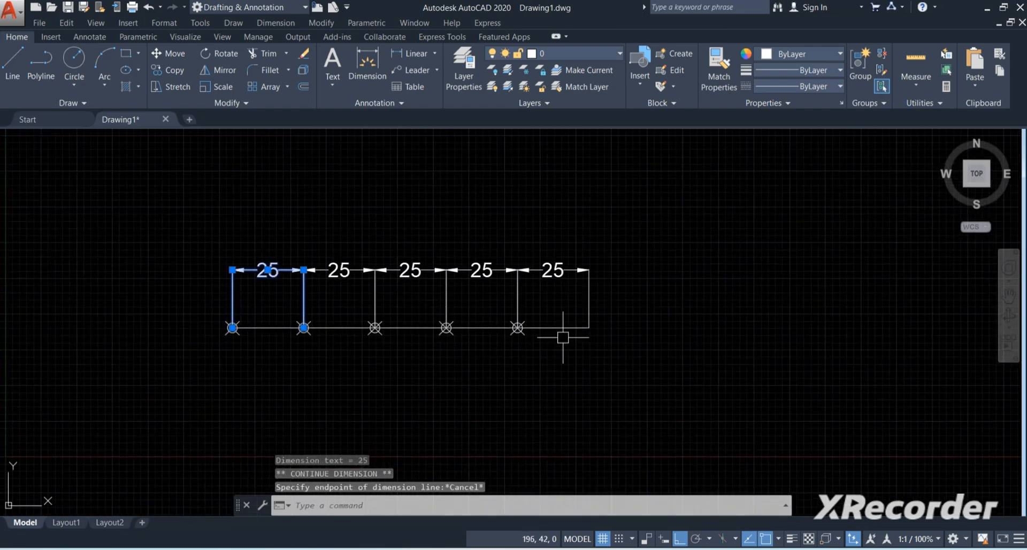
pyautogui.press('Escape')
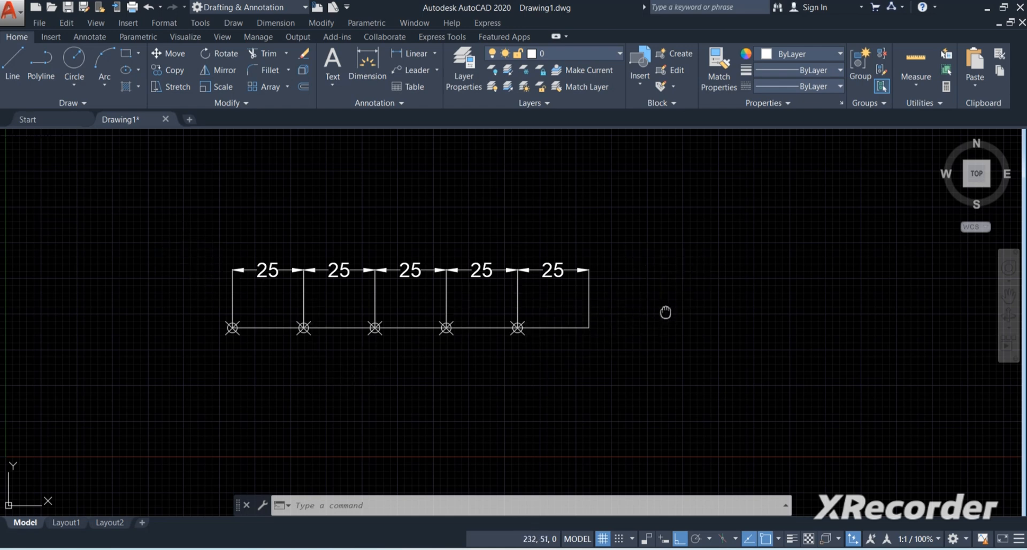
pyautogui.moveTo(665, 313); pyautogui.dragTo(666, 325, button='middle')
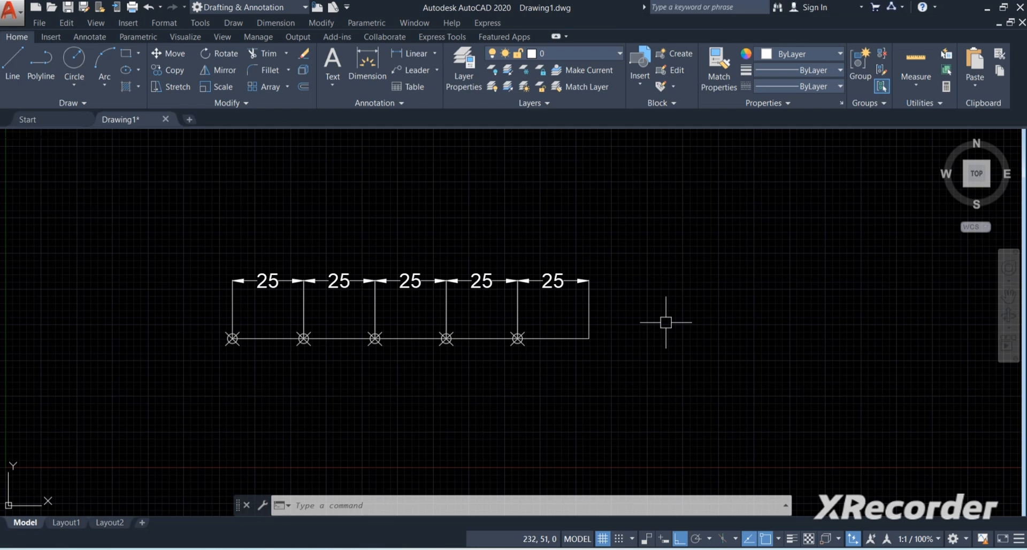